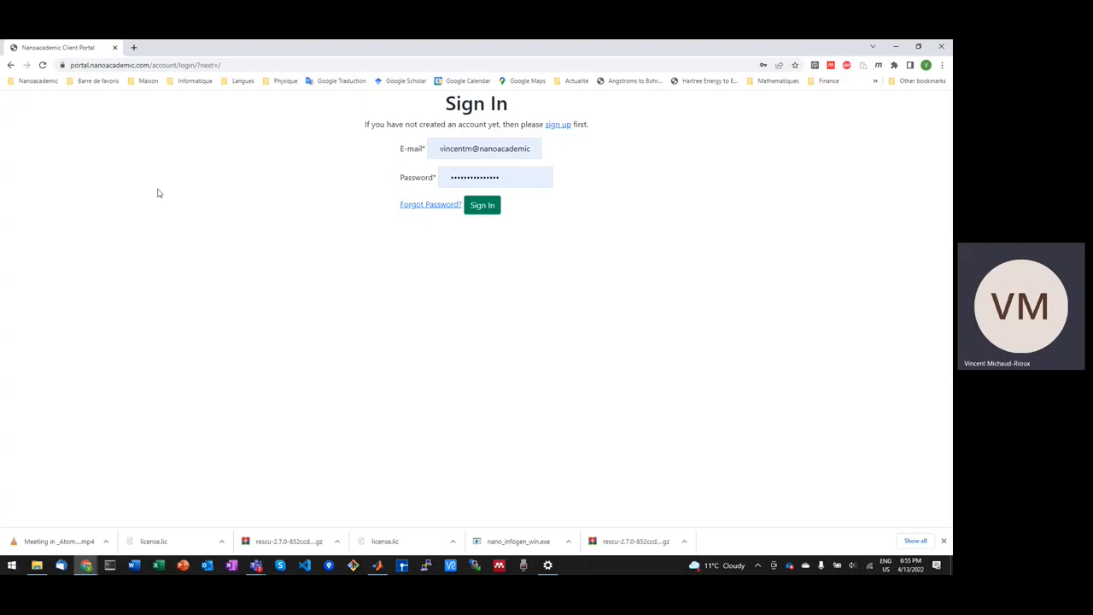
# Sign in to the Nanoacademic client portal with the saved e-mail and password
pyautogui.click(72, 65)
pyautogui.moveTo(71, 66); pyautogui.dragTo(237, 208)
pyautogui.click(238, 208)
pyautogui.click(436, 149)
pyautogui.press('Tab')
pyautogui.click(482, 211)
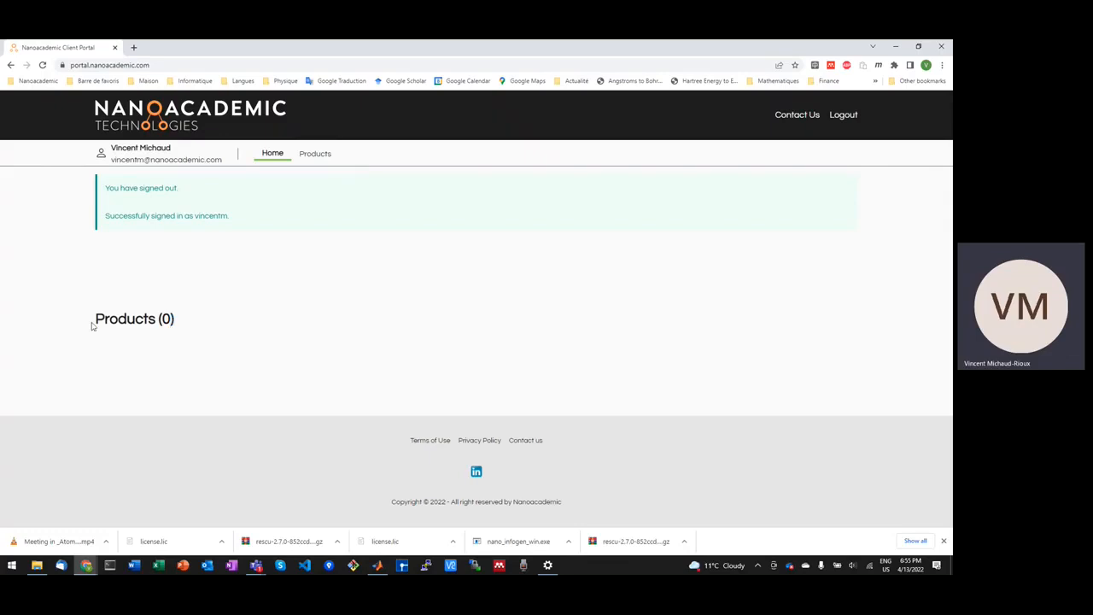
# Start the free trial of RESCU from the product list and download its latest version (2.7.0)
pyautogui.moveTo(93, 325); pyautogui.dragTo(224, 328)
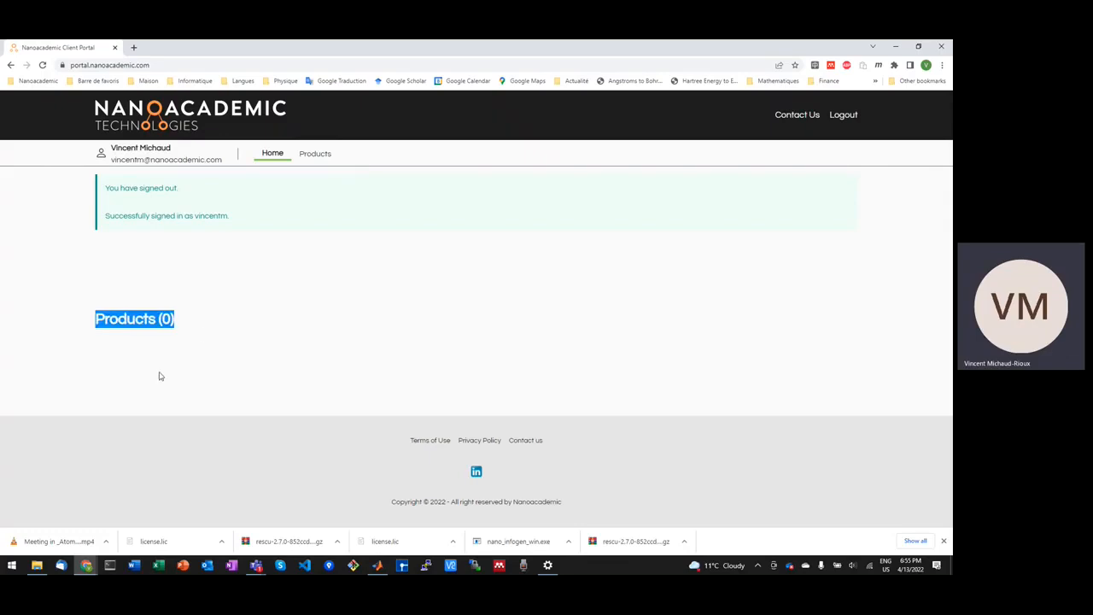
pyautogui.click(314, 156)
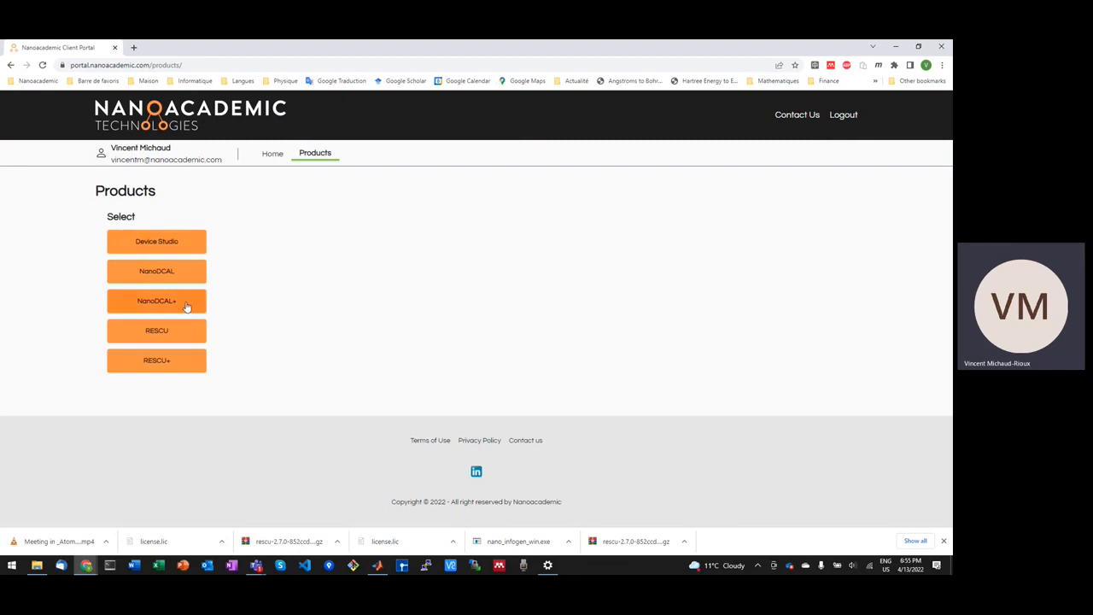
pyautogui.click(179, 335)
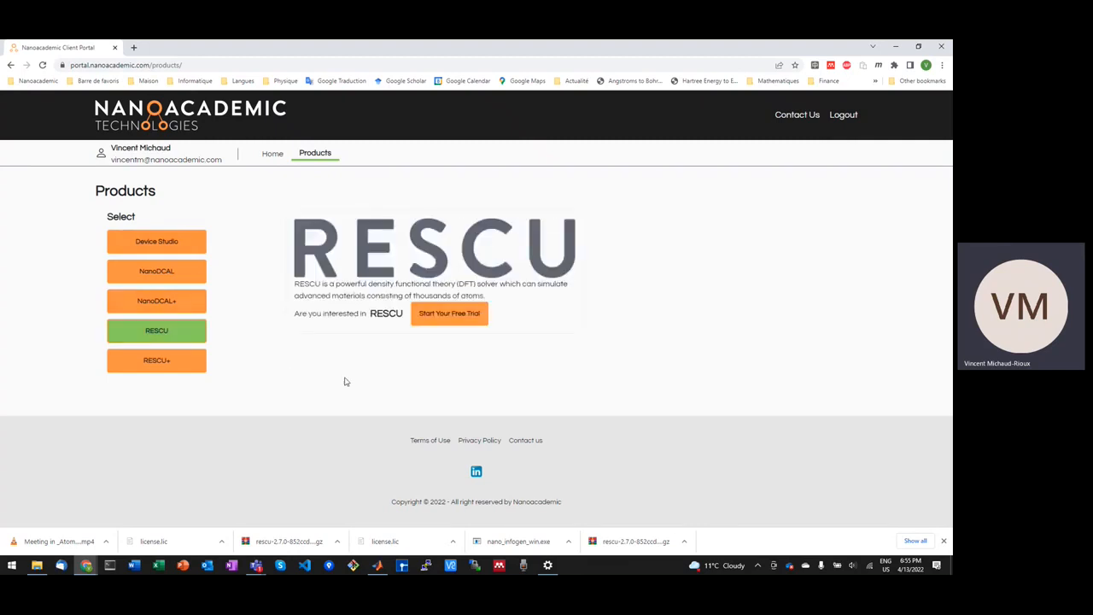
pyautogui.click(434, 314)
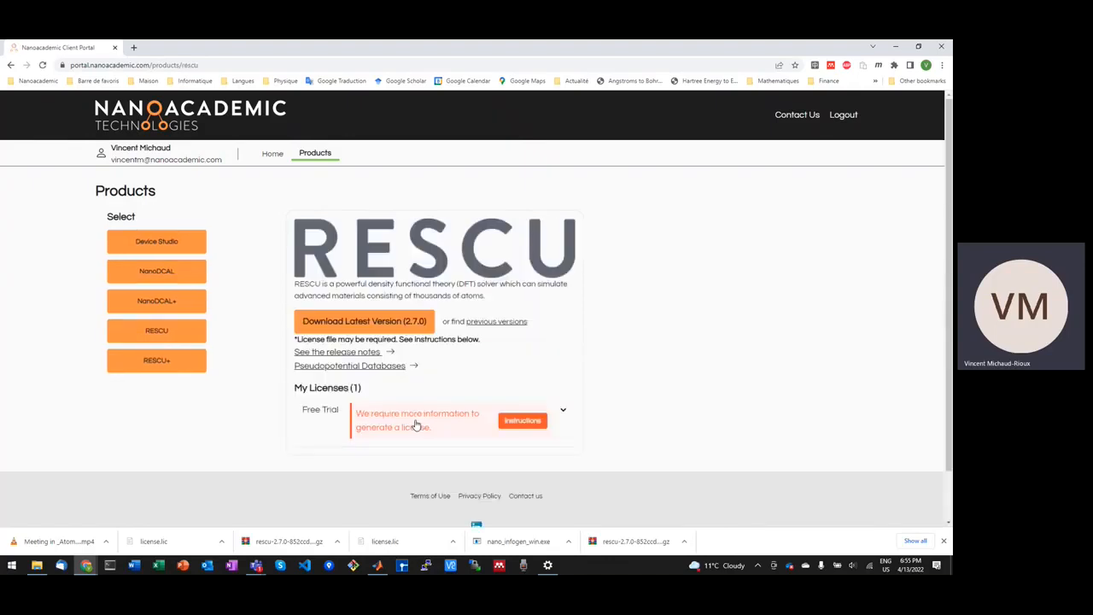
pyautogui.click(355, 325)
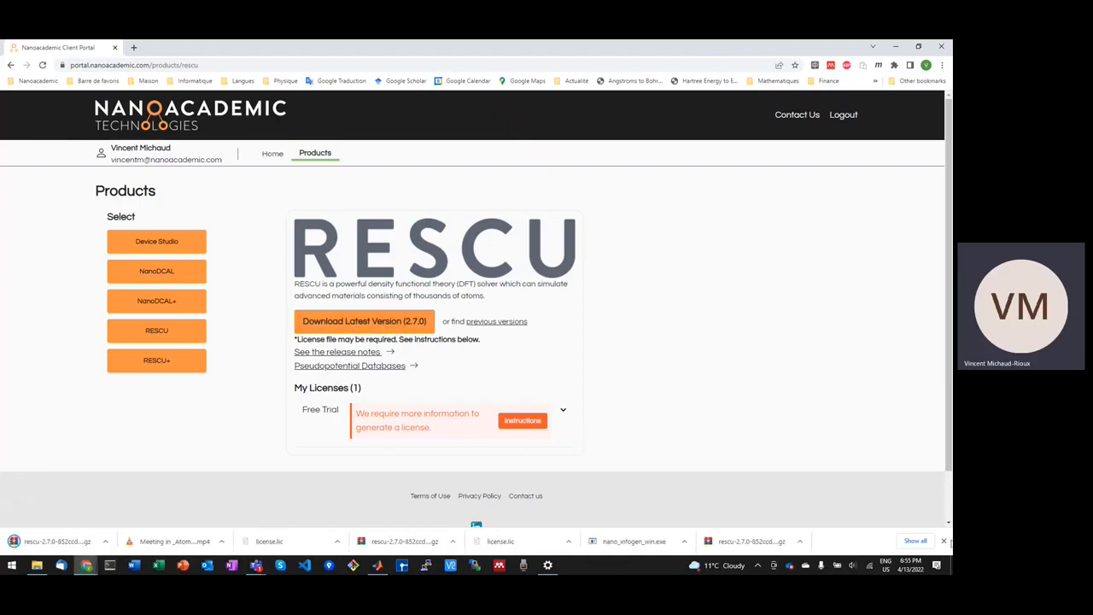
pyautogui.click(945, 541)
# Open the instructions for the Free Trial license and download the licensing tool for Windows
pyautogui.click(523, 420)
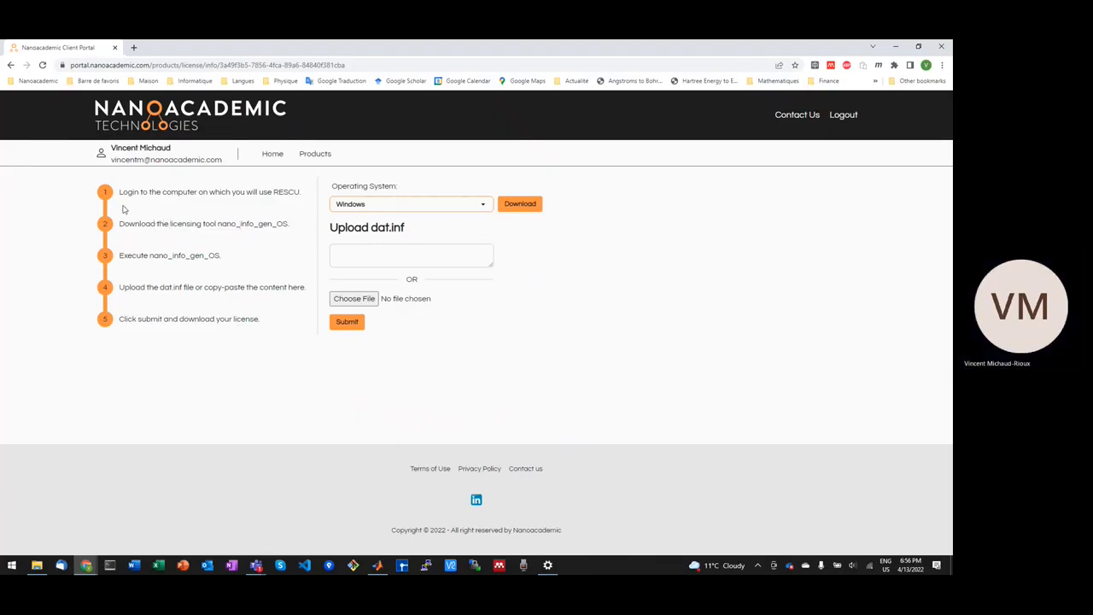
pyautogui.moveTo(119, 192); pyautogui.dragTo(307, 199)
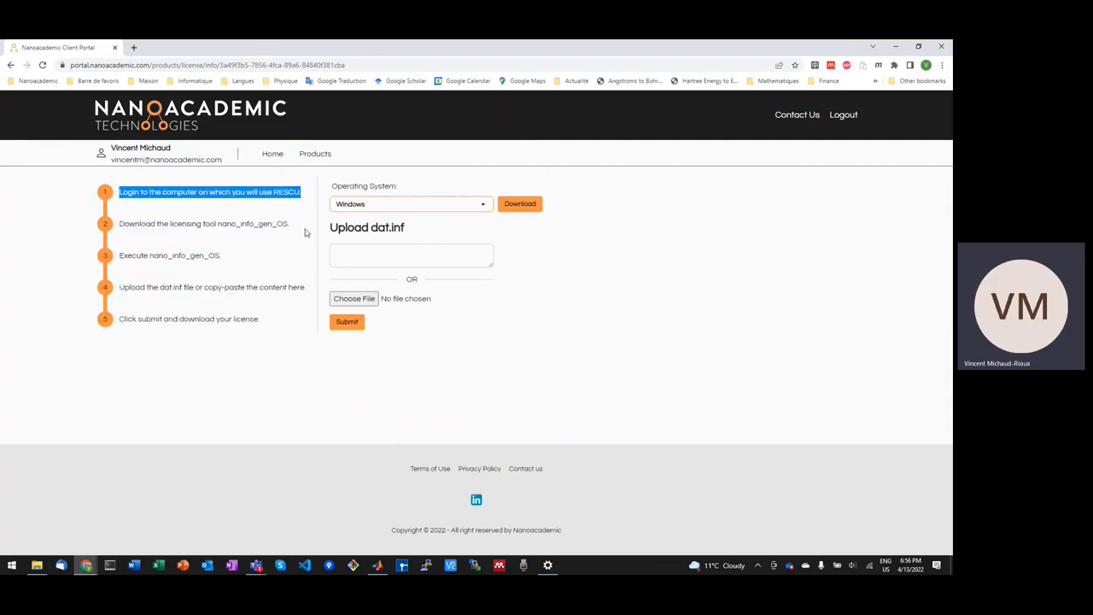
pyautogui.click(297, 205)
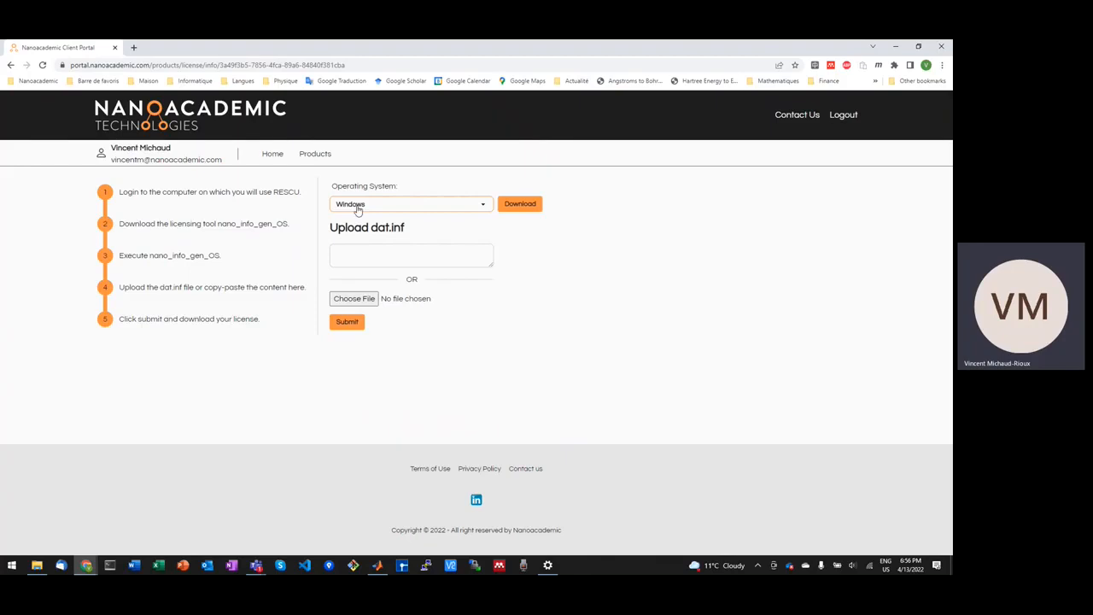
pyautogui.click(521, 207)
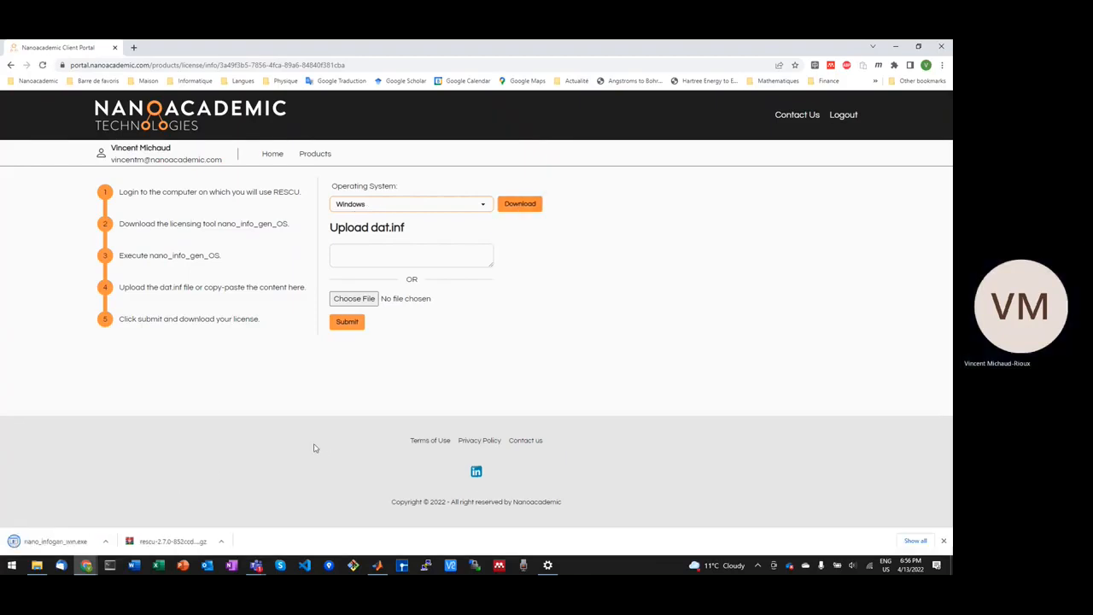
# Run the downloaded nano_infogen_win.exe despite the SmartScreen block and finish it to generate dat.inf
pyautogui.click(78, 540)
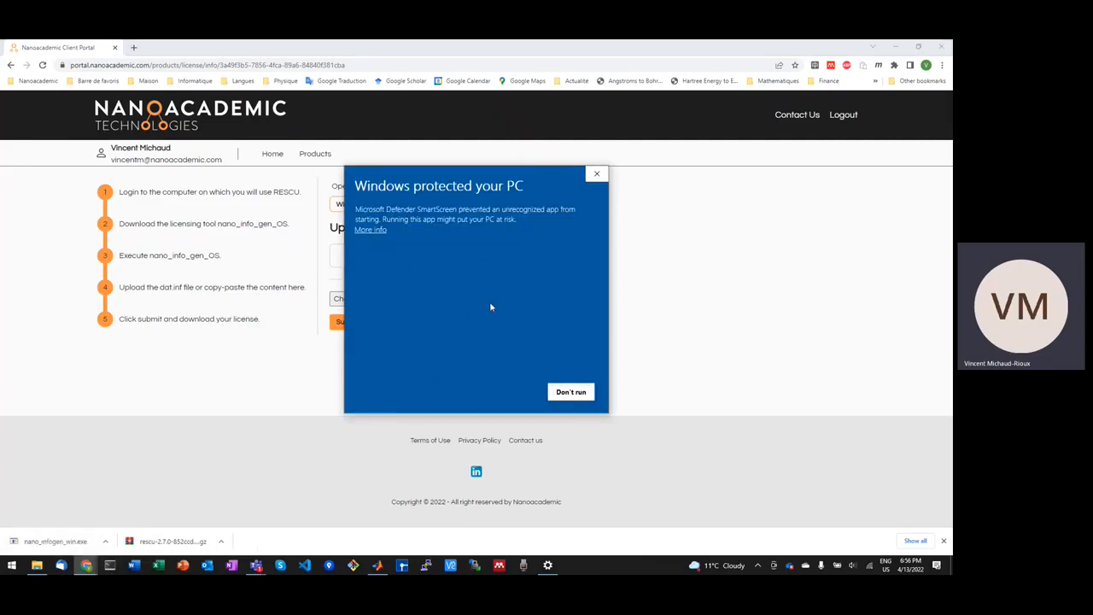
pyautogui.click(365, 230)
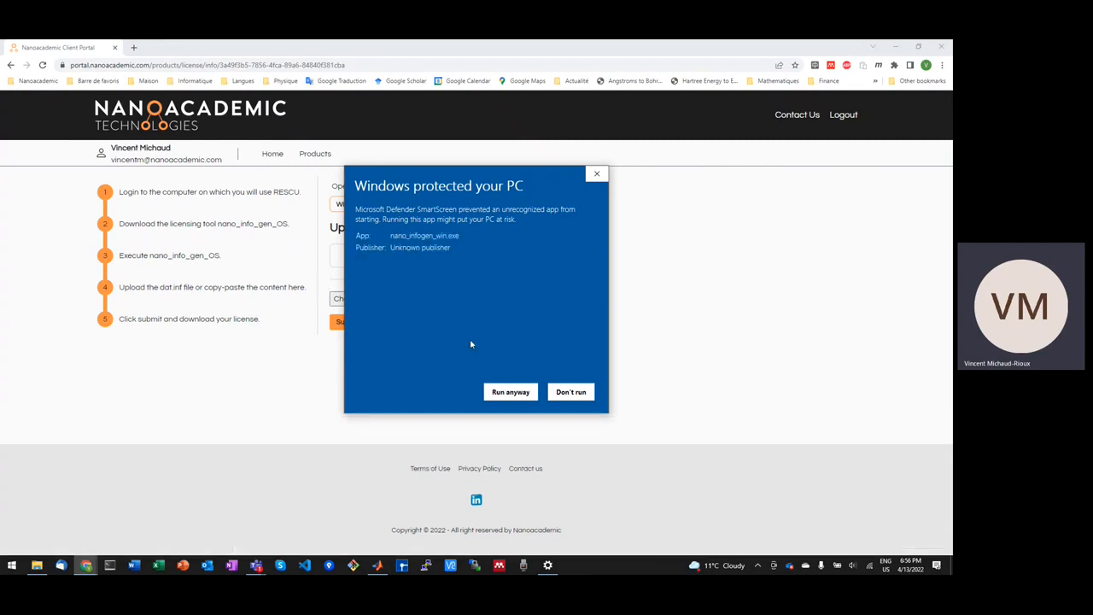
pyautogui.click(510, 392)
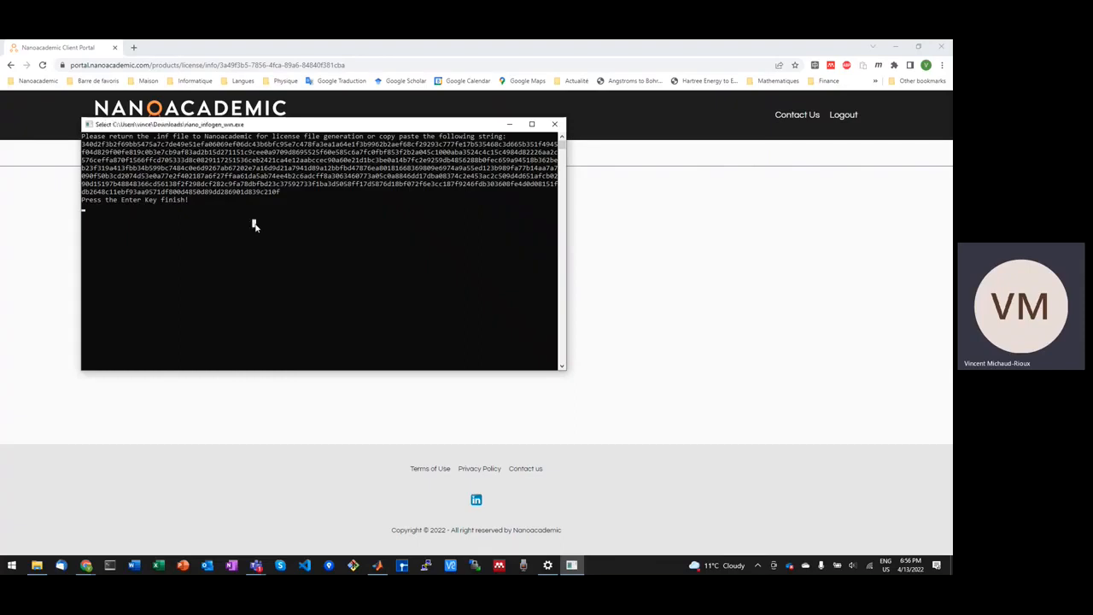
pyautogui.press('Return')
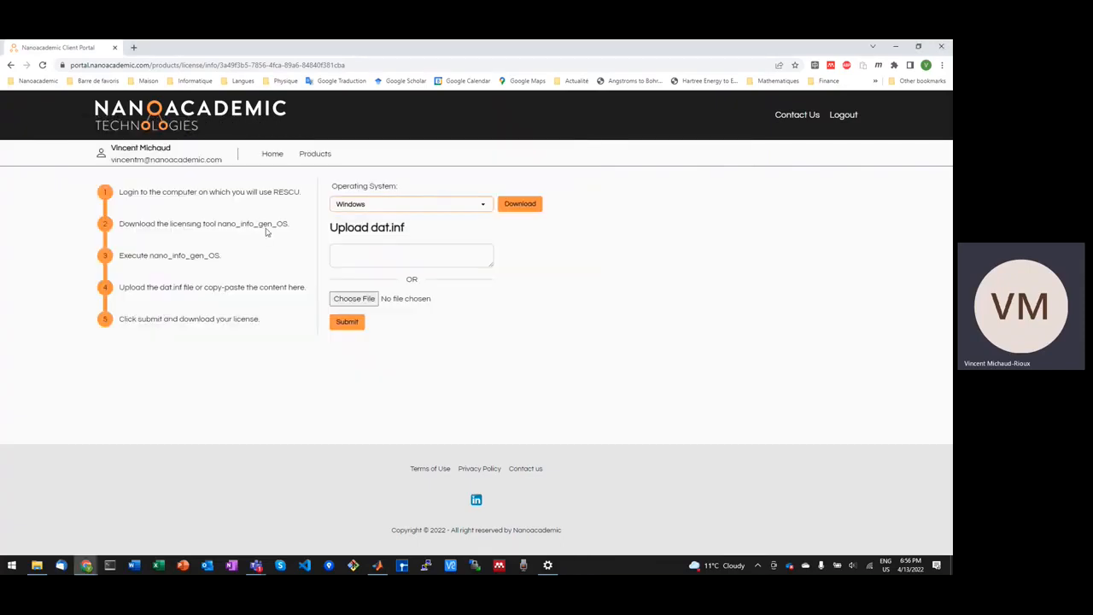
# Submit dat.inf from the Downloads folder to generate the RESCU license, expand its details and download the license file
pyautogui.click(342, 304)
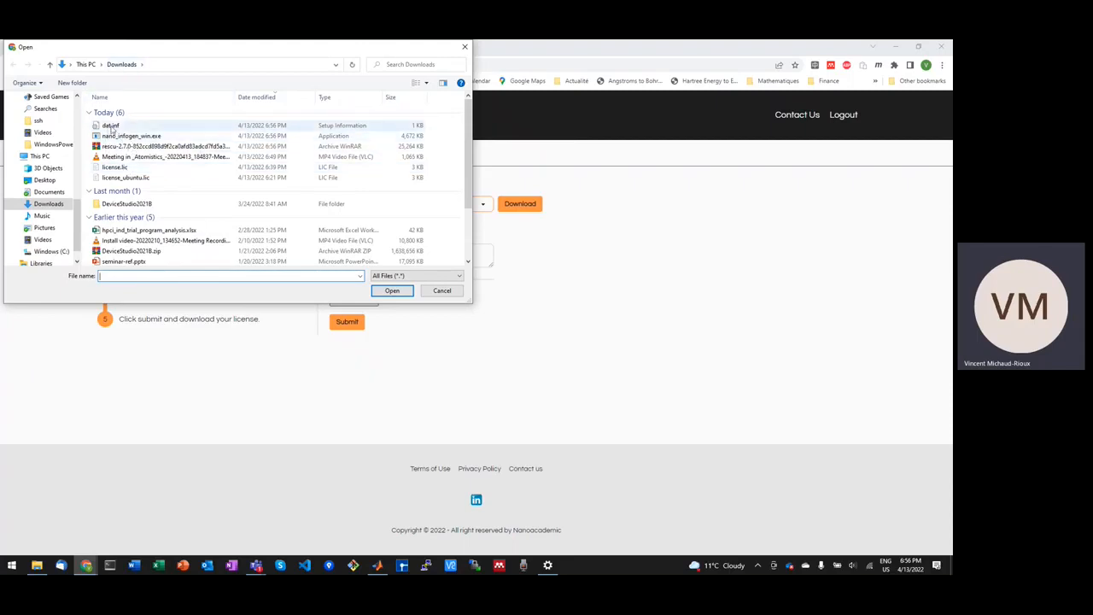
pyautogui.doubleClick(110, 127)
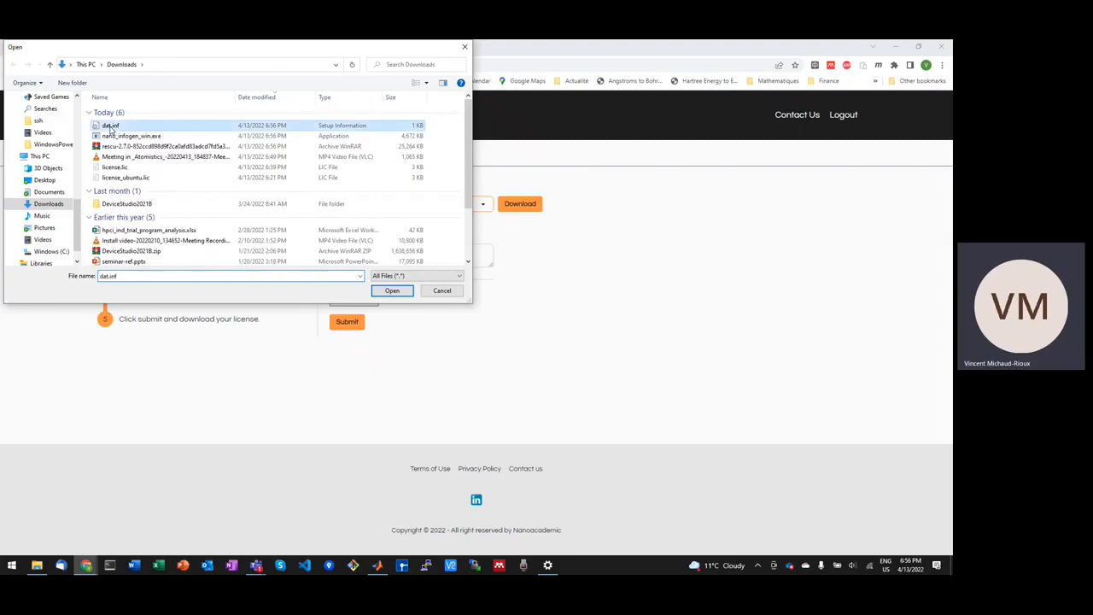
pyautogui.click(357, 323)
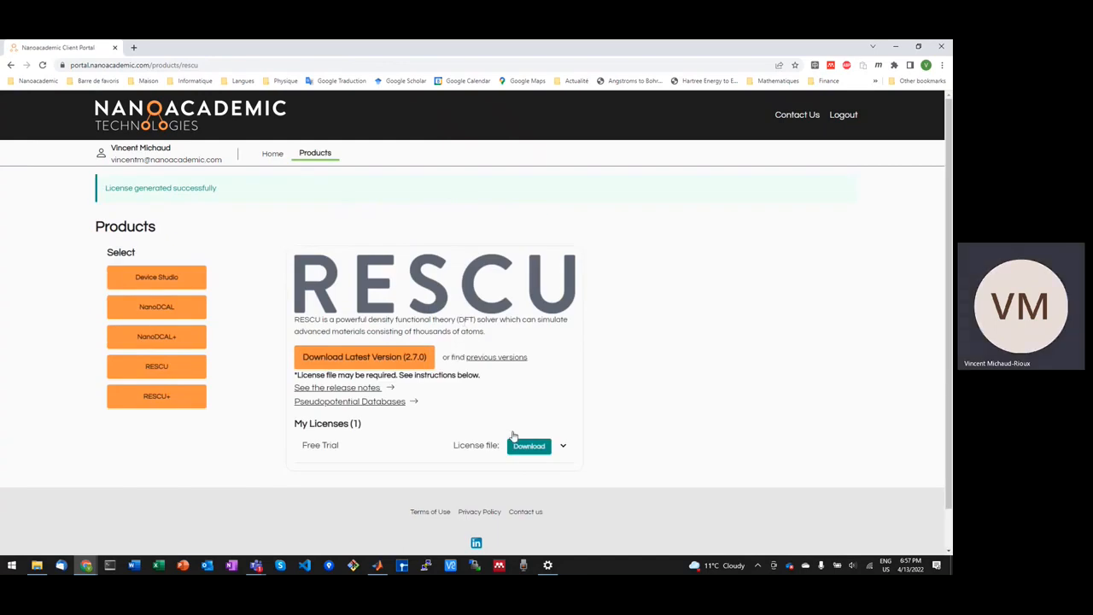
pyautogui.click(564, 447)
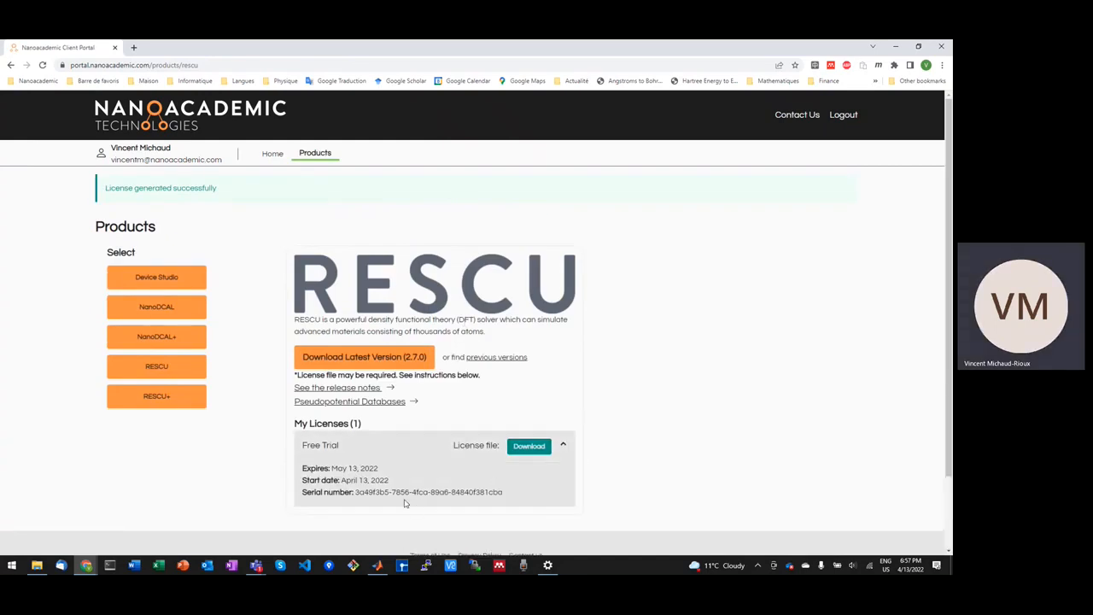
pyautogui.click(529, 448)
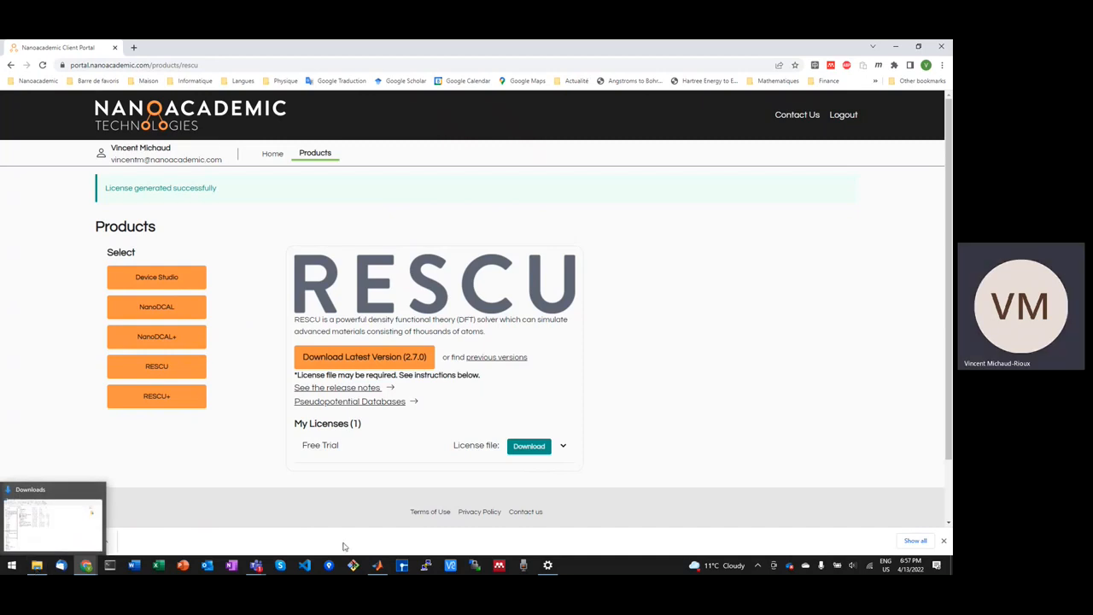
# In the Downloads folder, extract the RESCU 2.7.0 archive and the resulting rescu-2.7.0.tar in place
pyautogui.click(37, 566)
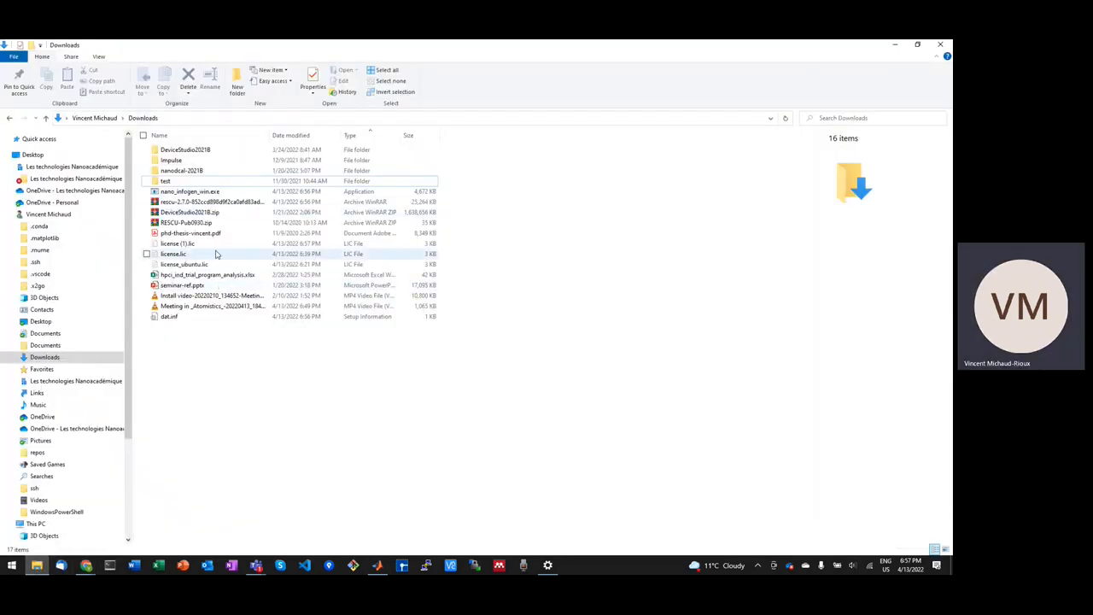
pyautogui.rightClick(189, 204)
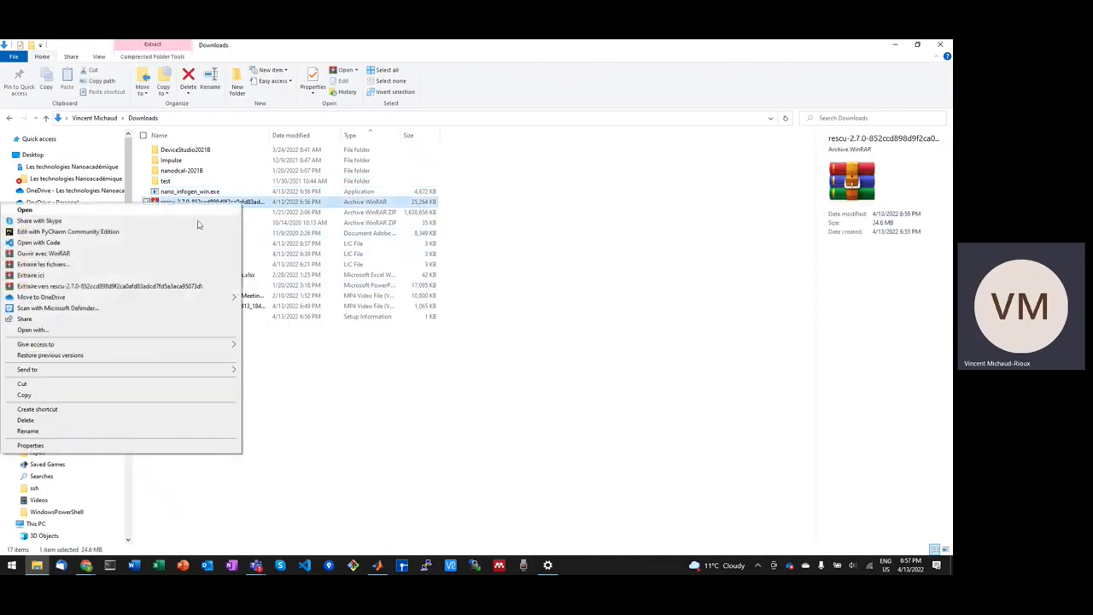
pyautogui.click(64, 276)
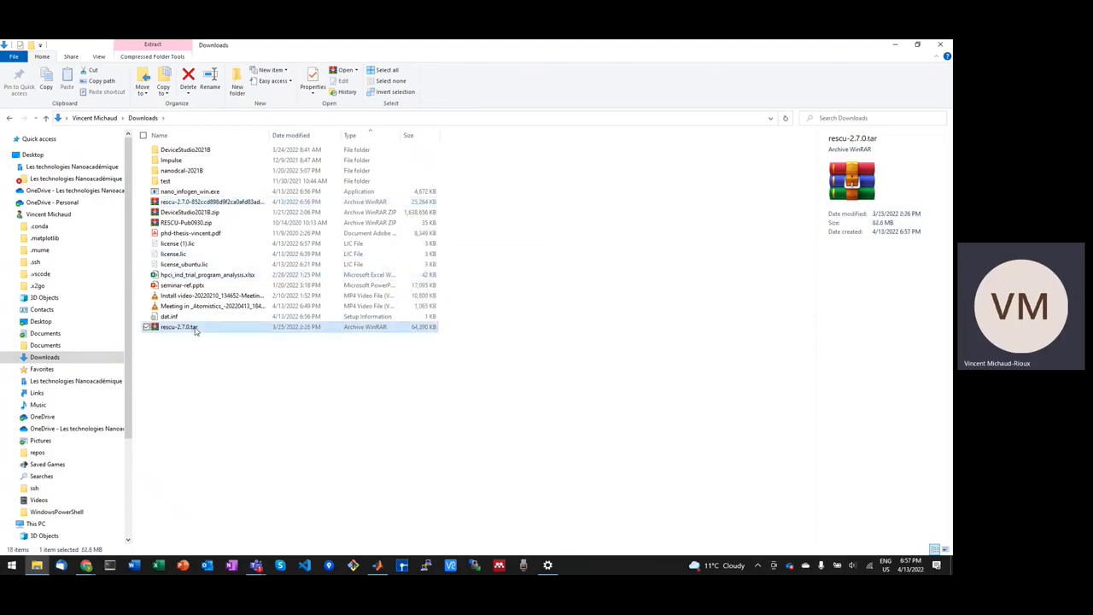
pyautogui.rightClick(193, 329)
pyautogui.click(77, 160)
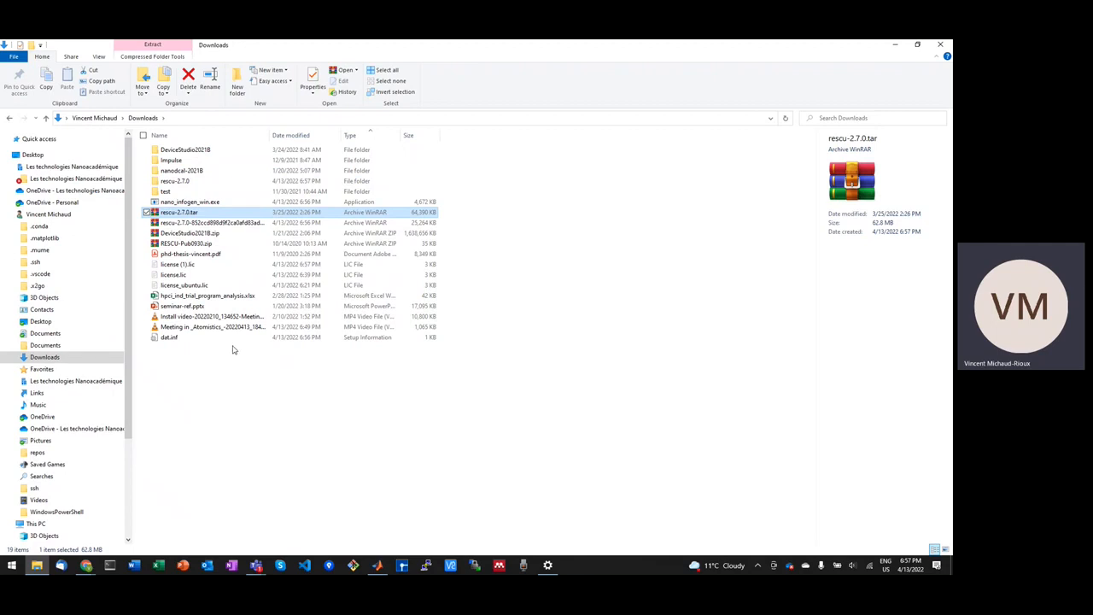
# Switch to MATLAB and change the working directory to rescu-2.7.0\src
pyautogui.click(379, 568)
pyautogui.write('cd rescu')
pyautogui.press('Tab')
pyautogui.press('Return')
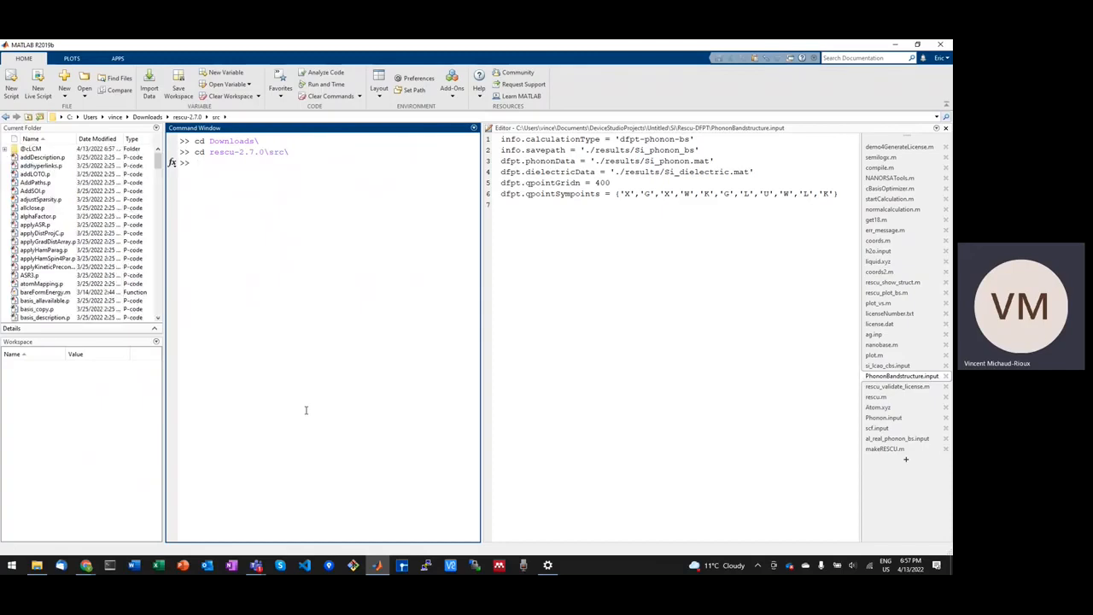
# Recall the makeRESCU command and run it without the license option to display the End User License Agreement
pyautogui.write('make')
pyautogui.press('Up')
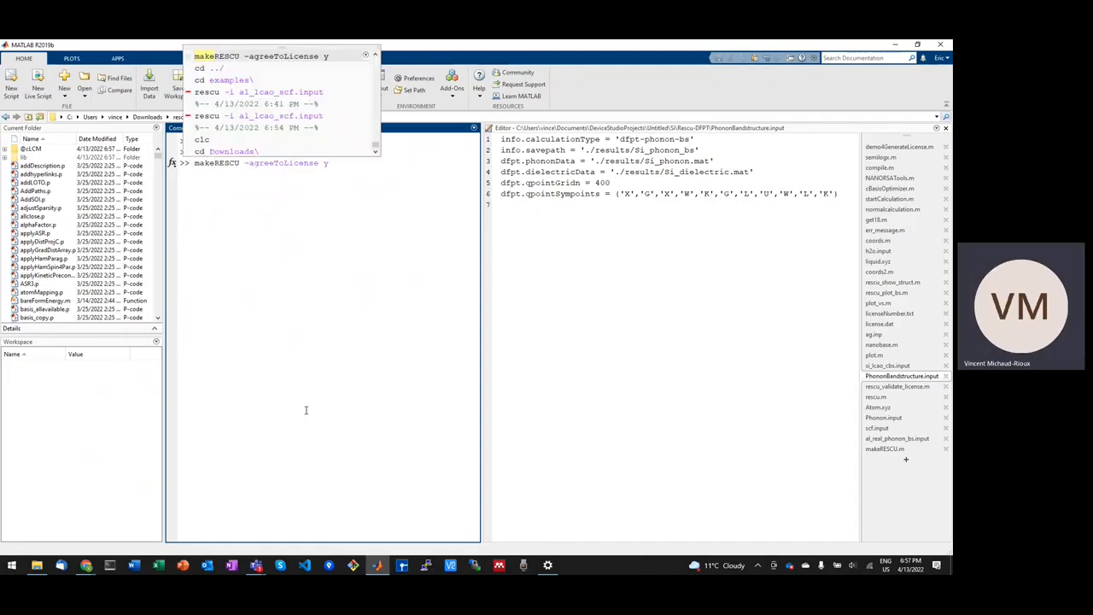
pyautogui.press('Down')
pyautogui.press('Up')
pyautogui.click(308, 411)
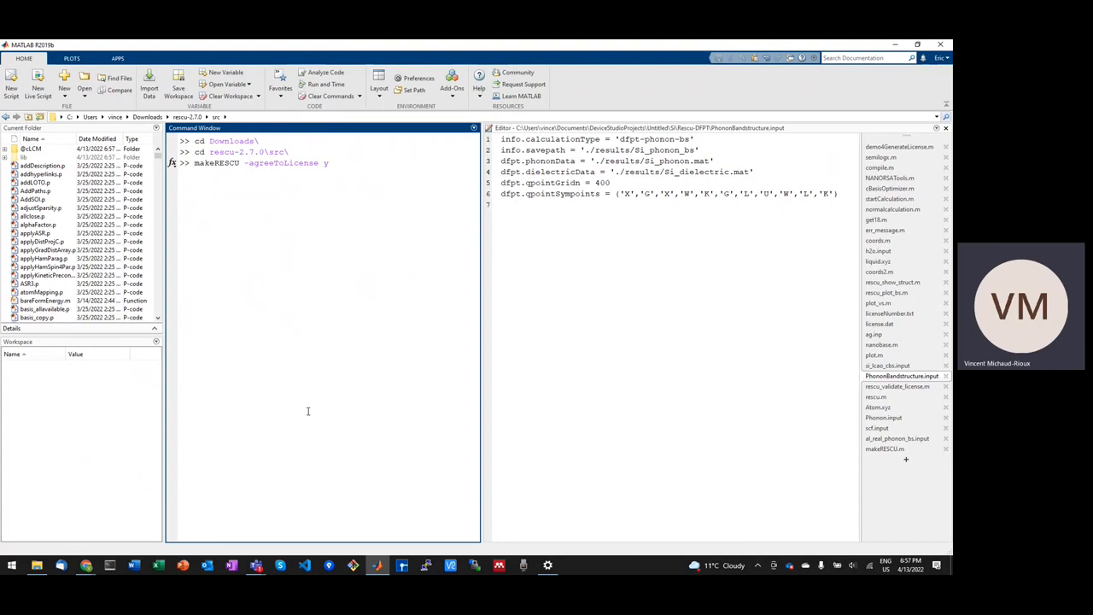
pyautogui.hotkey('shift', 'End')
pyautogui.press('Delete')
pyautogui.press('Return')
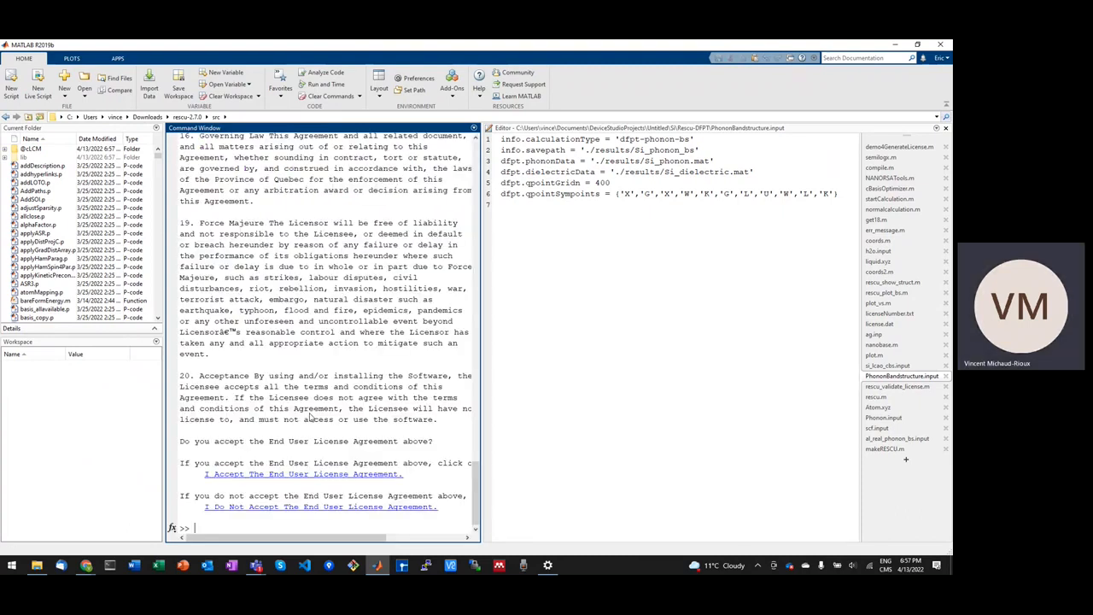
# Build RESCU by running makeRESCU -agreeToLicense y
pyautogui.press('Up')
pyautogui.press('Up')
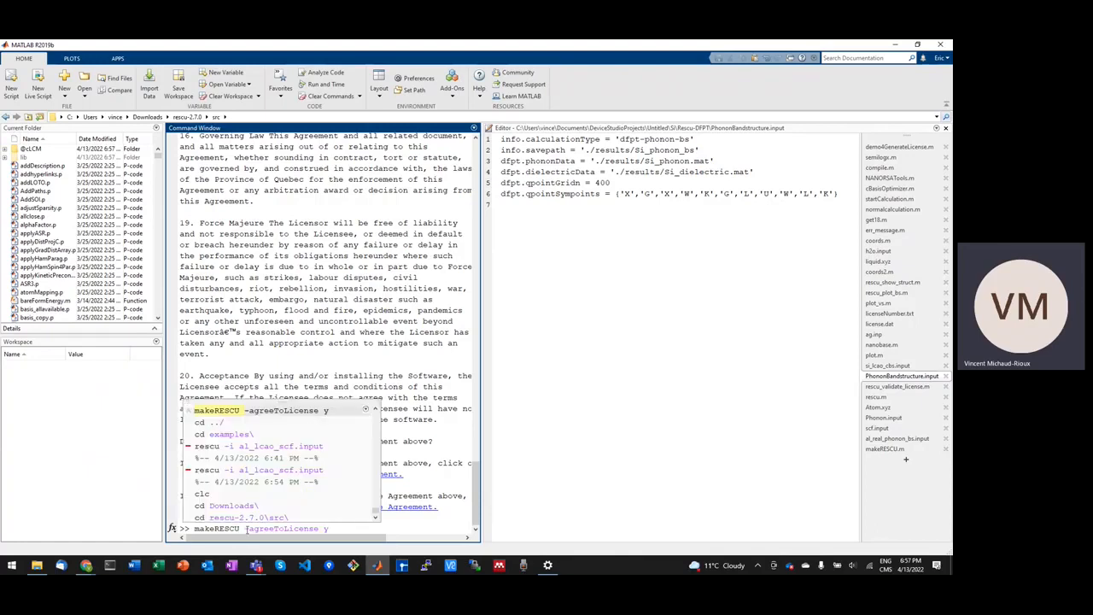
pyautogui.click(323, 529)
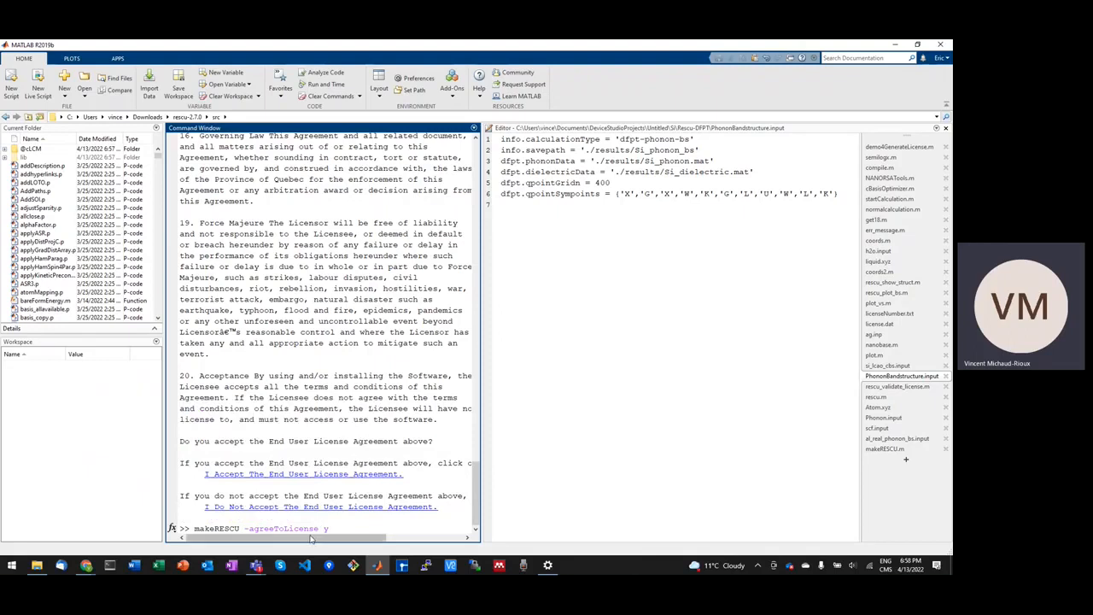
pyautogui.press('Return')
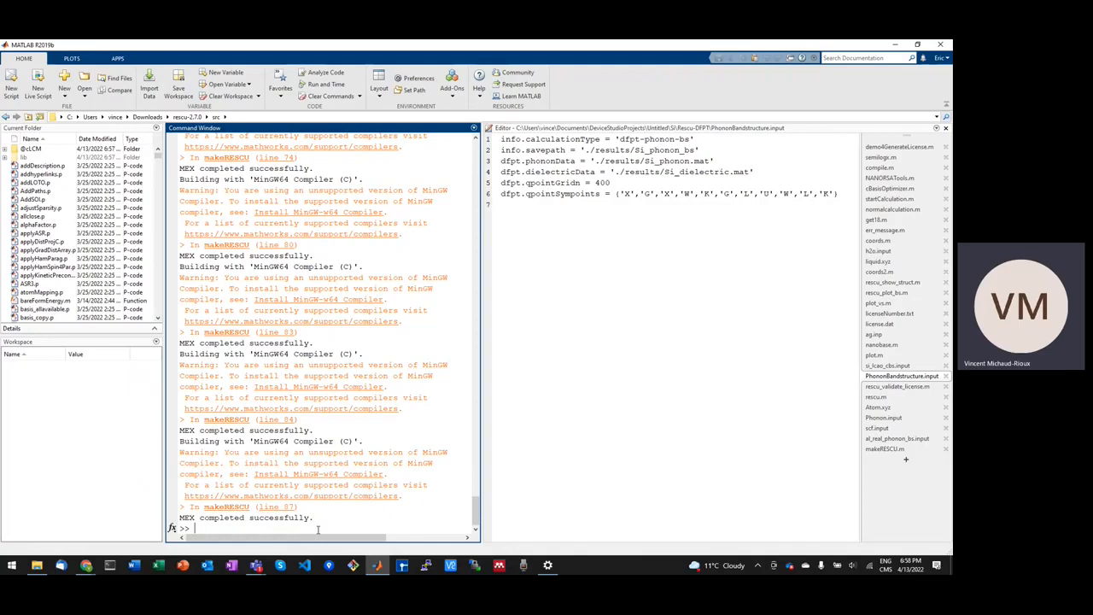
# Change the working directory to ../examples/ and try running rescu -i al_lcao_scf.input
pyautogui.press('BackSpace')
pyautogui.press('super+space')
pyautogui.press('super+space')
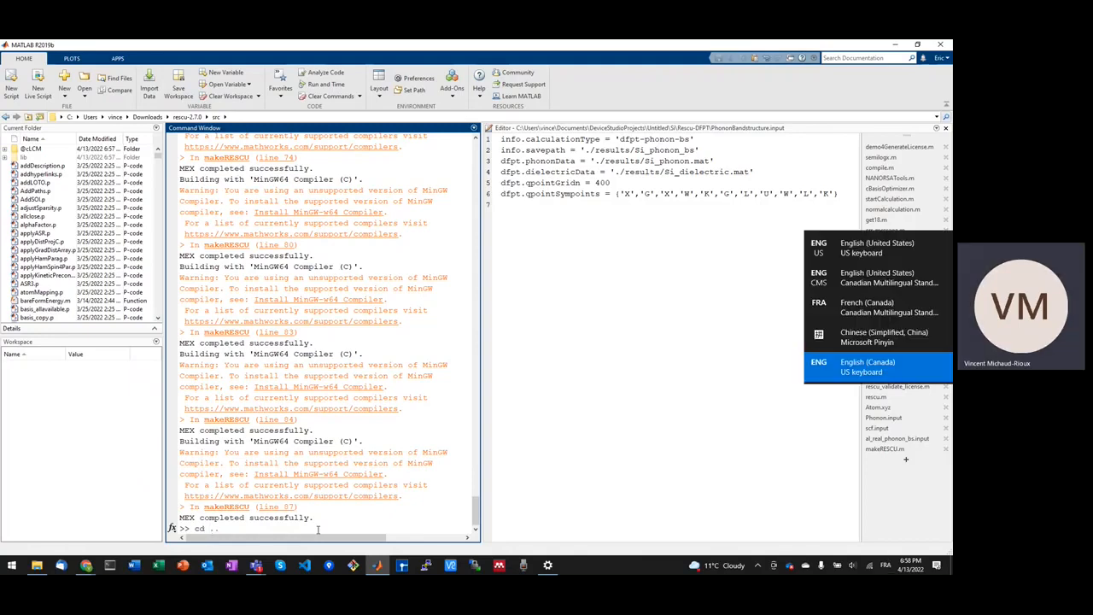
pyautogui.write('/examples/')
pyautogui.press('Return')
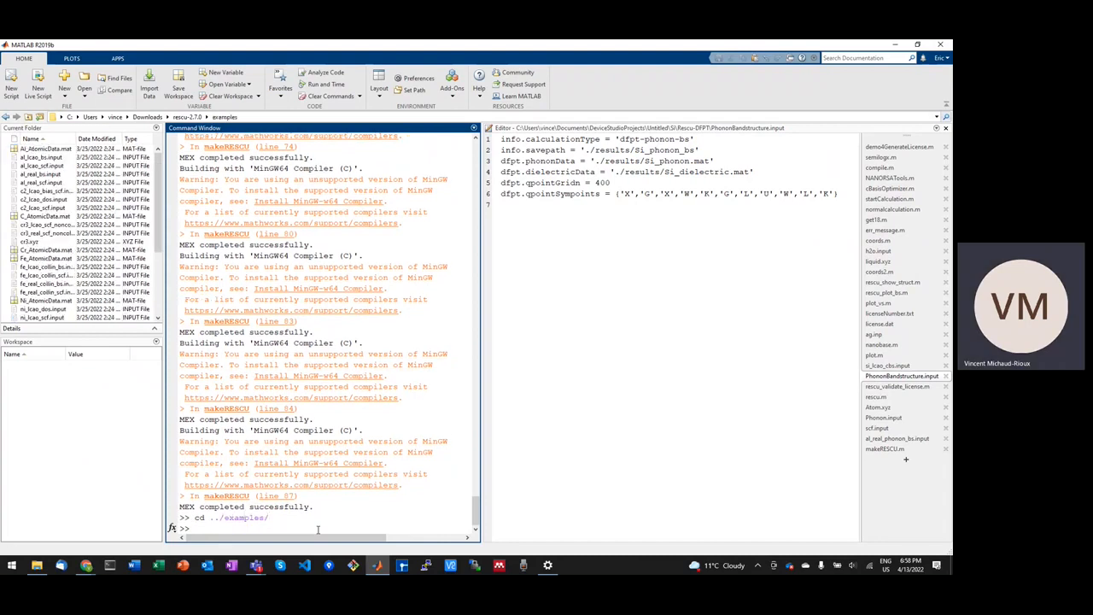
pyautogui.write('rescu -i al_lcao_scf.input')
pyautogui.press('Return')
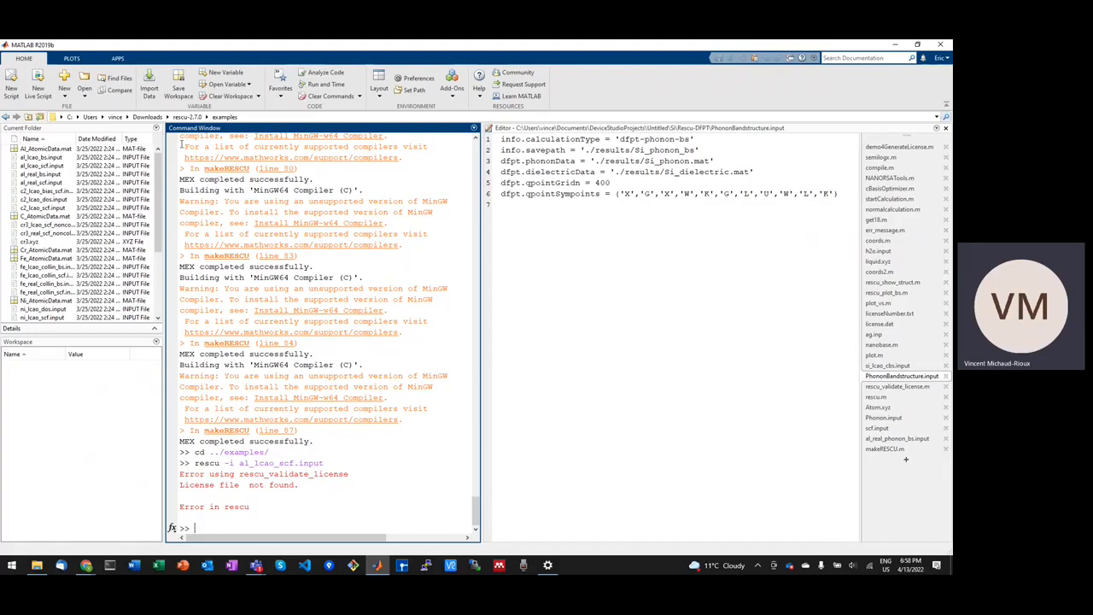
# Copy license.lic from the Downloads folder into the license folder of rescu-2.7.0
pyautogui.click(147, 116)
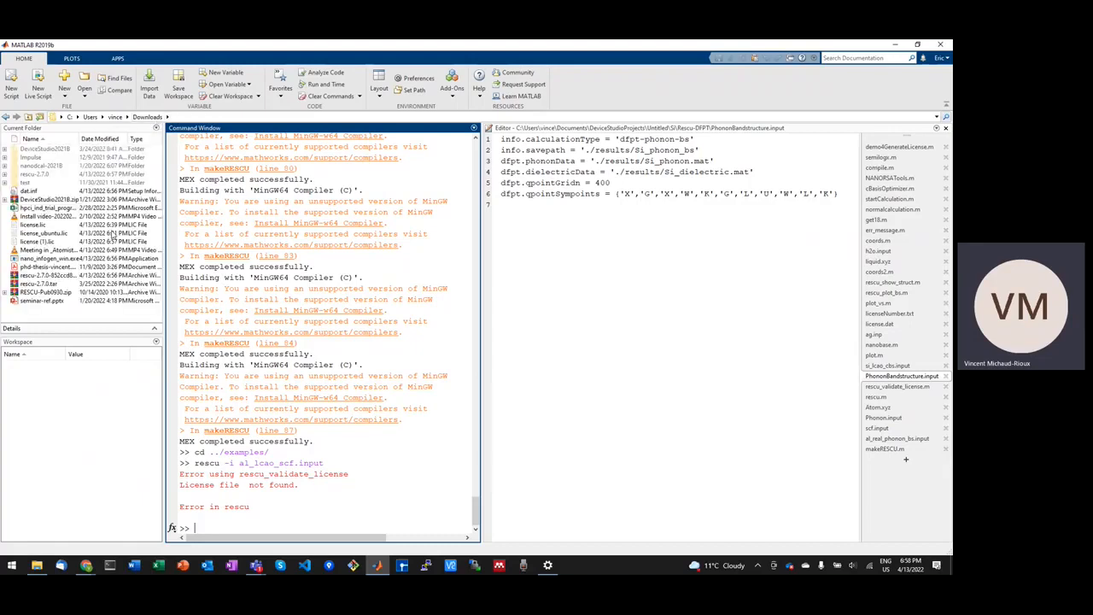
pyautogui.click(97, 225)
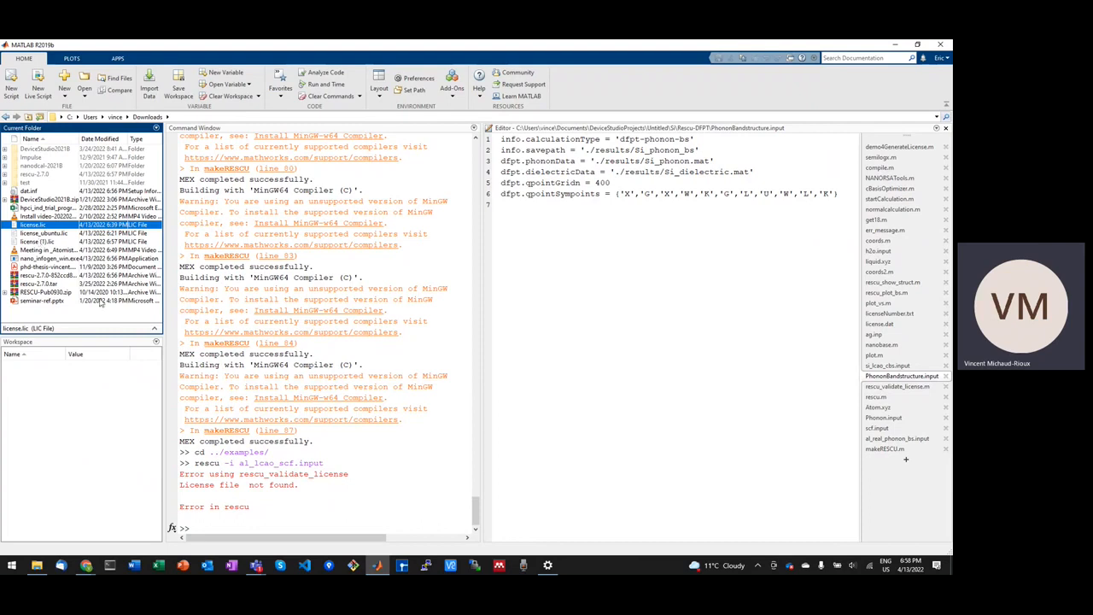
pyautogui.click(39, 176)
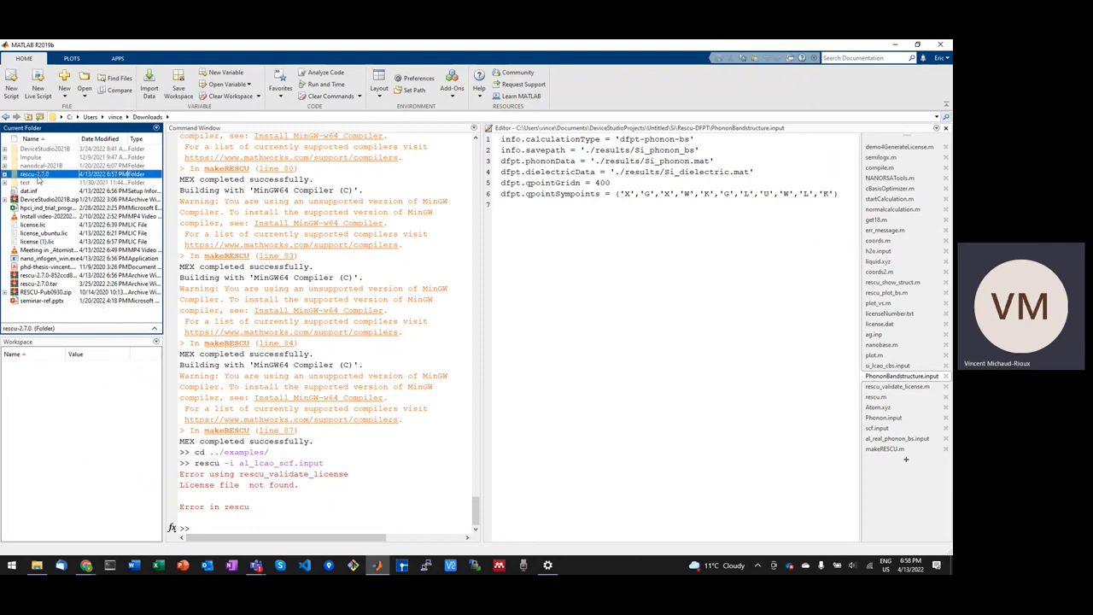
pyautogui.doubleClick(39, 176)
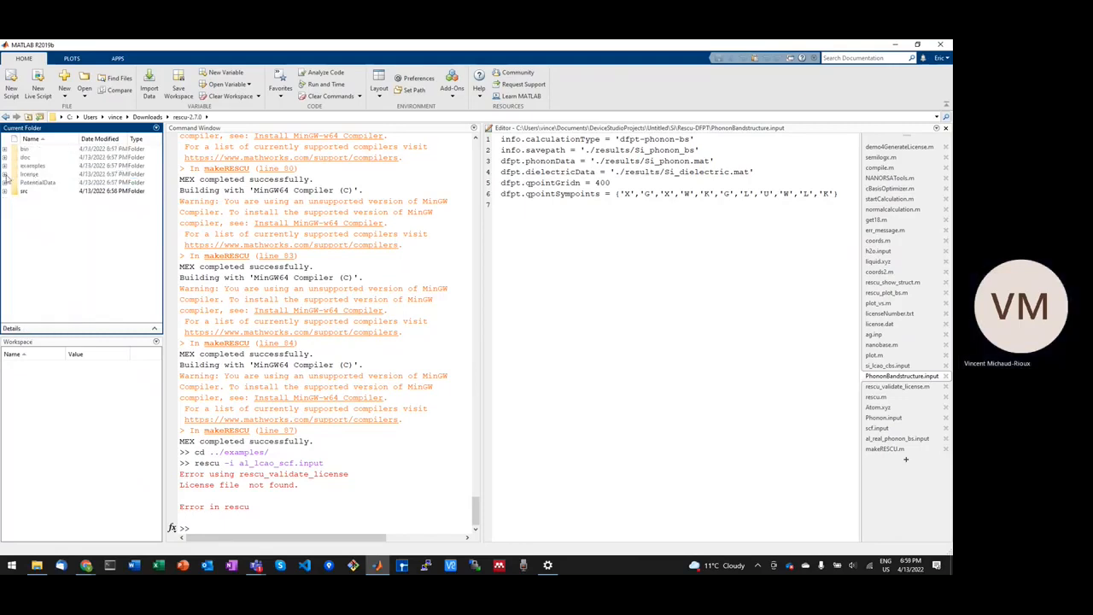
pyautogui.click(6, 175)
pyautogui.click(34, 176)
pyautogui.hotkey('ctrl', 'v')
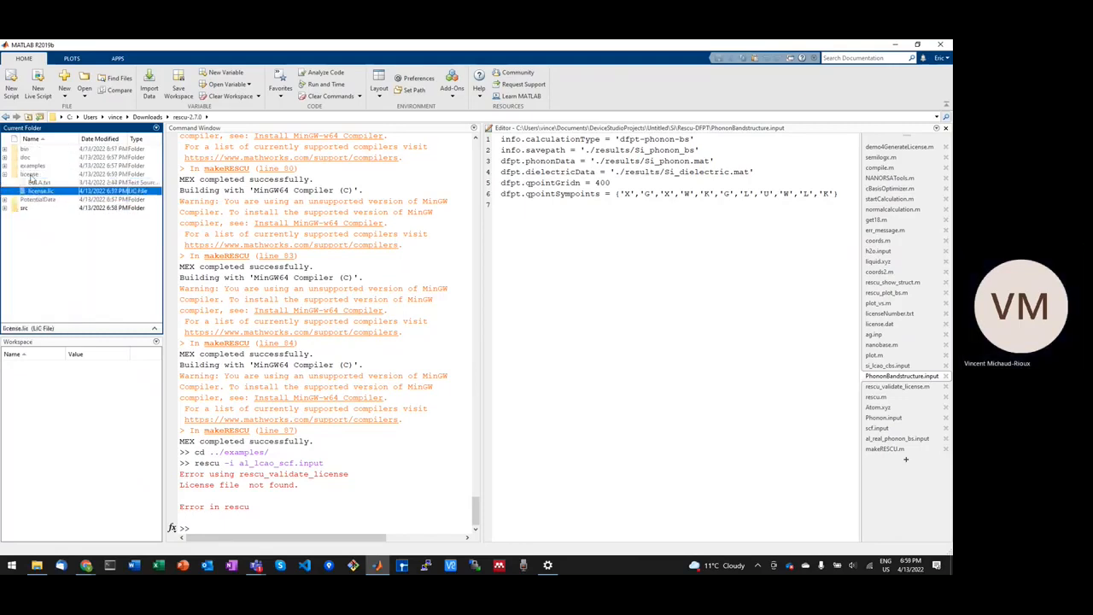
# Open the rescu-2.7.0\license folder and copy its full path
pyautogui.doubleClick(31, 175)
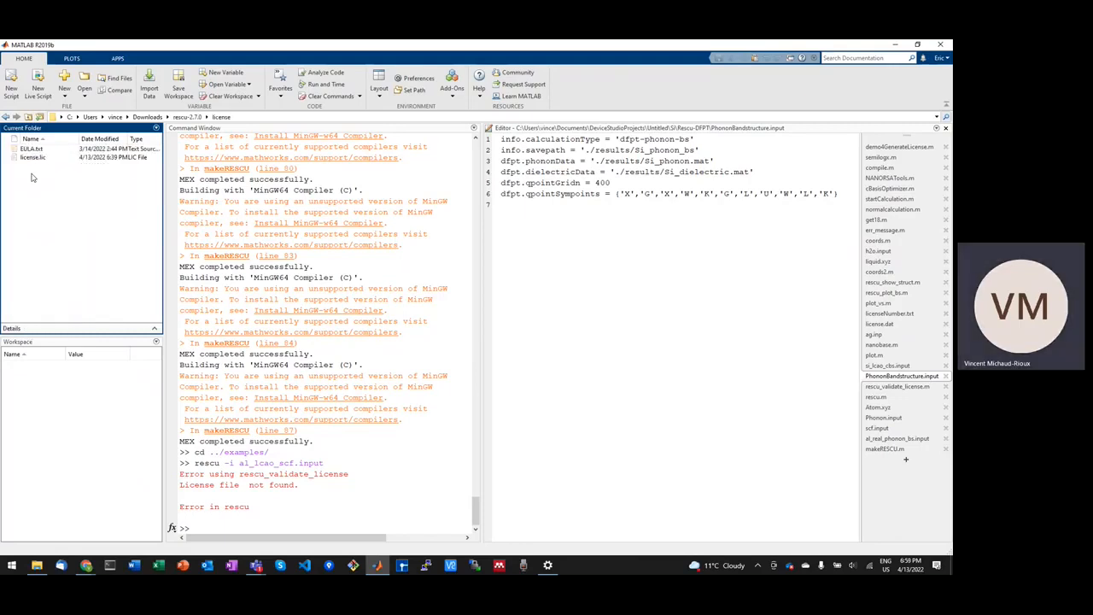
pyautogui.click(260, 118)
pyautogui.hotkey('ctrl', 'c')
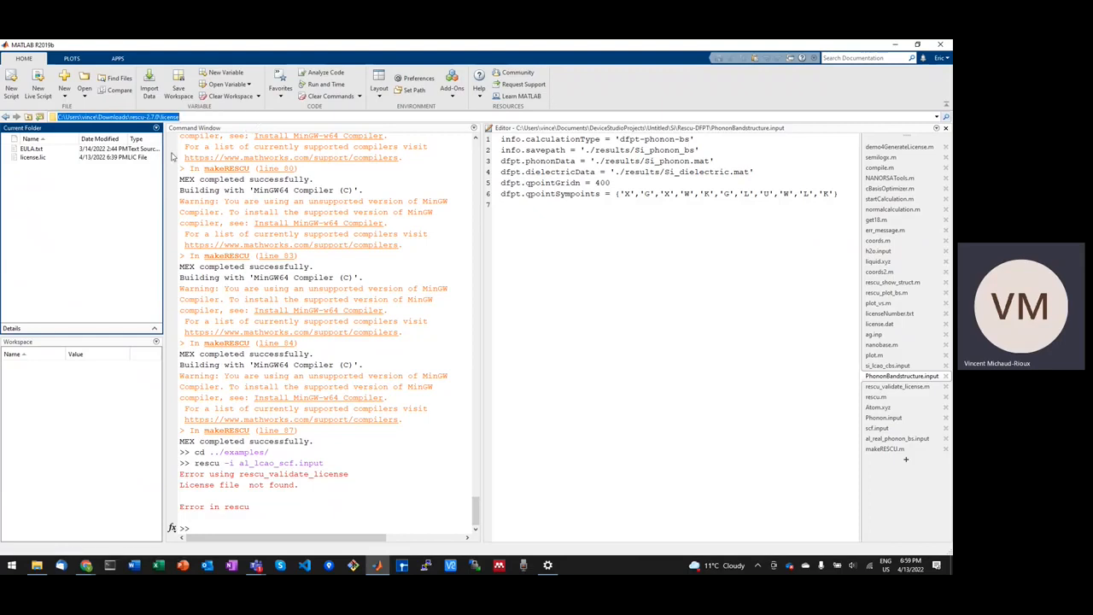
# Switch to Windows Settings, search for "var" and open the Environment Variables dialog to its system variables
pyautogui.click(12, 566)
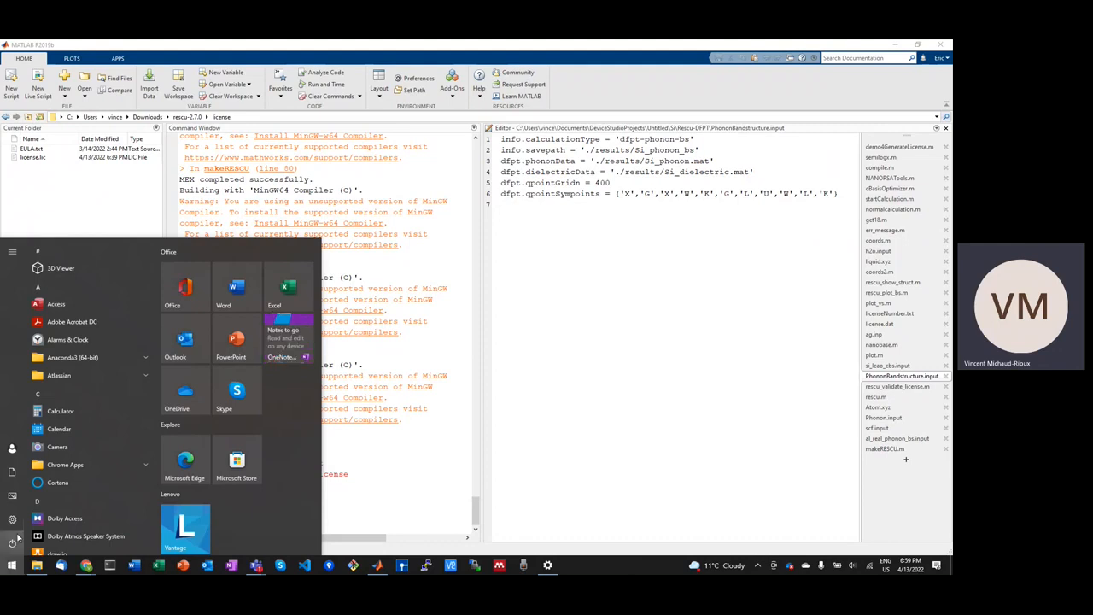
pyautogui.click(12, 519)
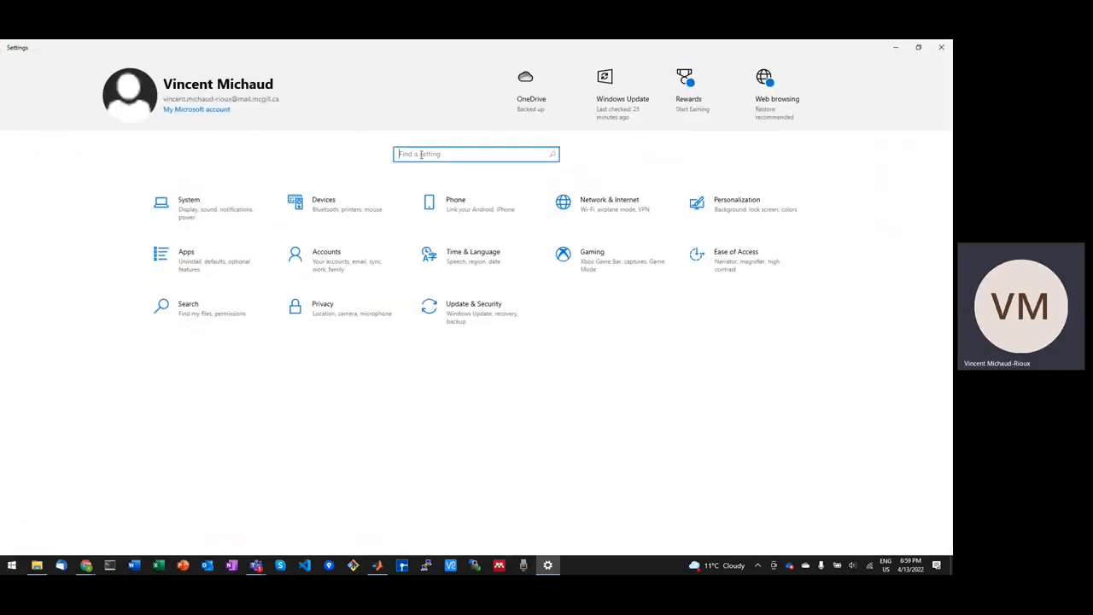
pyautogui.write('var')
pyautogui.press('Down')
pyautogui.press('Return')
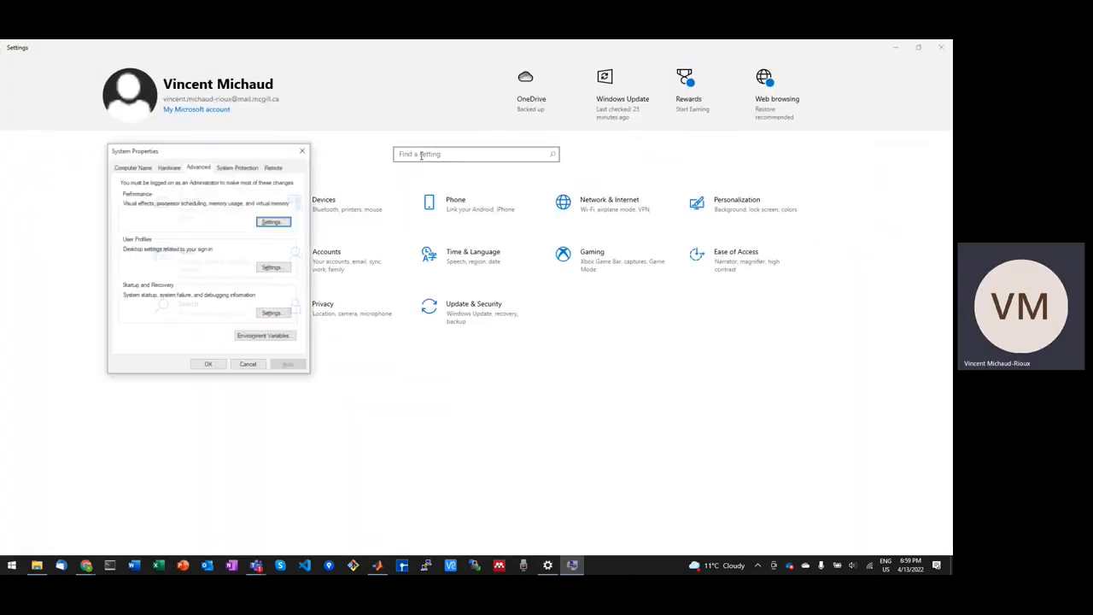
pyautogui.click(274, 336)
pyautogui.moveTo(611, 328); pyautogui.dragTo(613, 372)
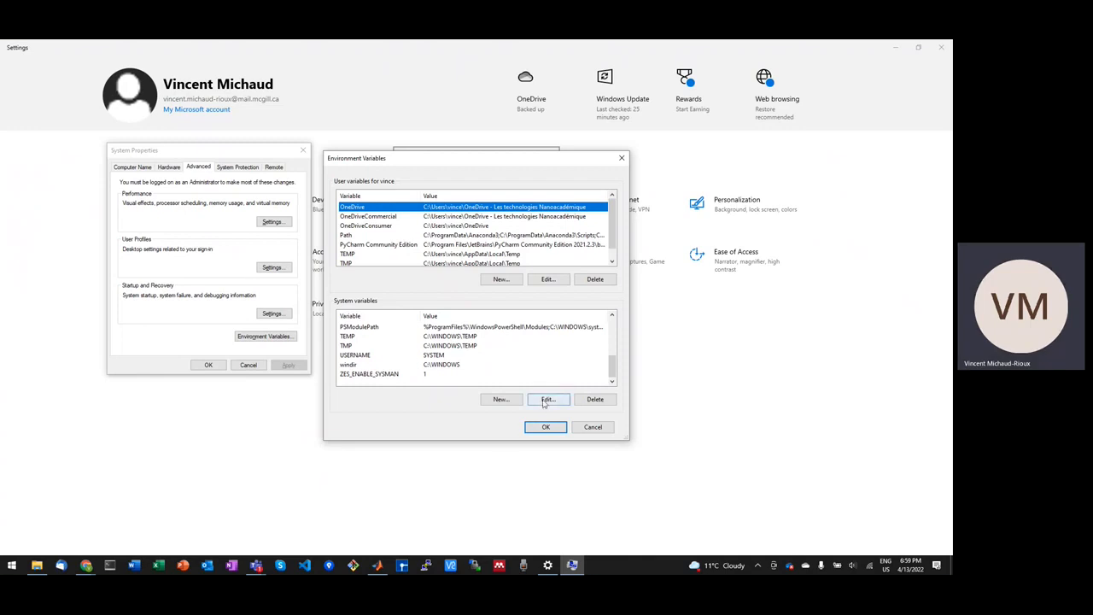
# Create the system variable RESCU_LICENSE_PATH holding the full path to rescu-2.7.0\license\license.lic and save the changes
pyautogui.click(498, 398)
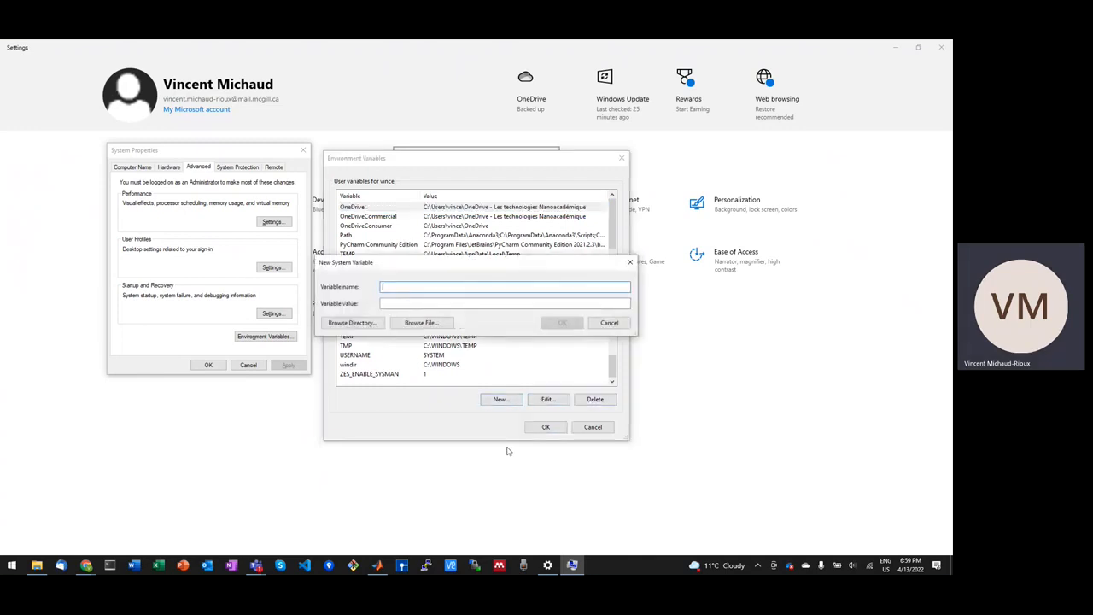
pyautogui.write('RESCU_LICENSE_PATH')
pyautogui.press('Tab')
pyautogui.hotkey('ctrl', 'v')
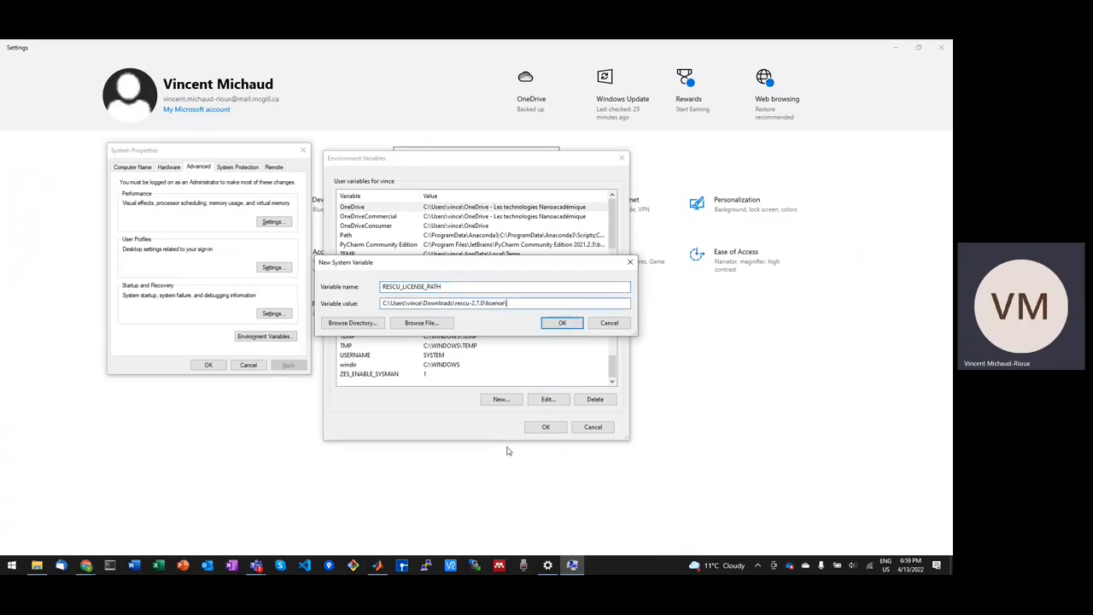
pyautogui.write('cense.lic')
pyautogui.moveTo(531, 304); pyautogui.dragTo(369, 303)
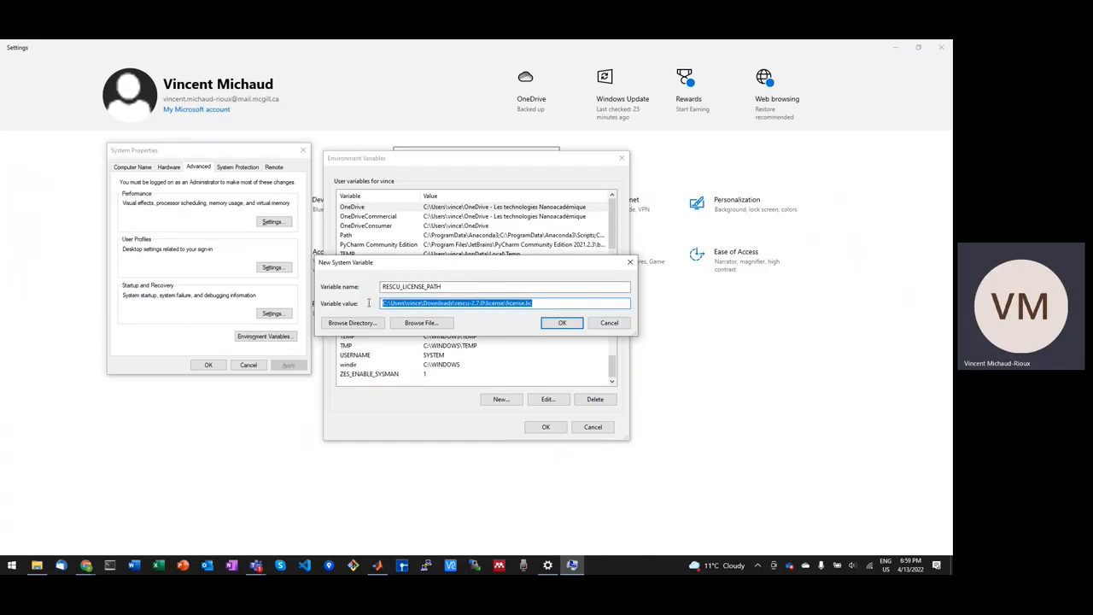
pyautogui.click(562, 325)
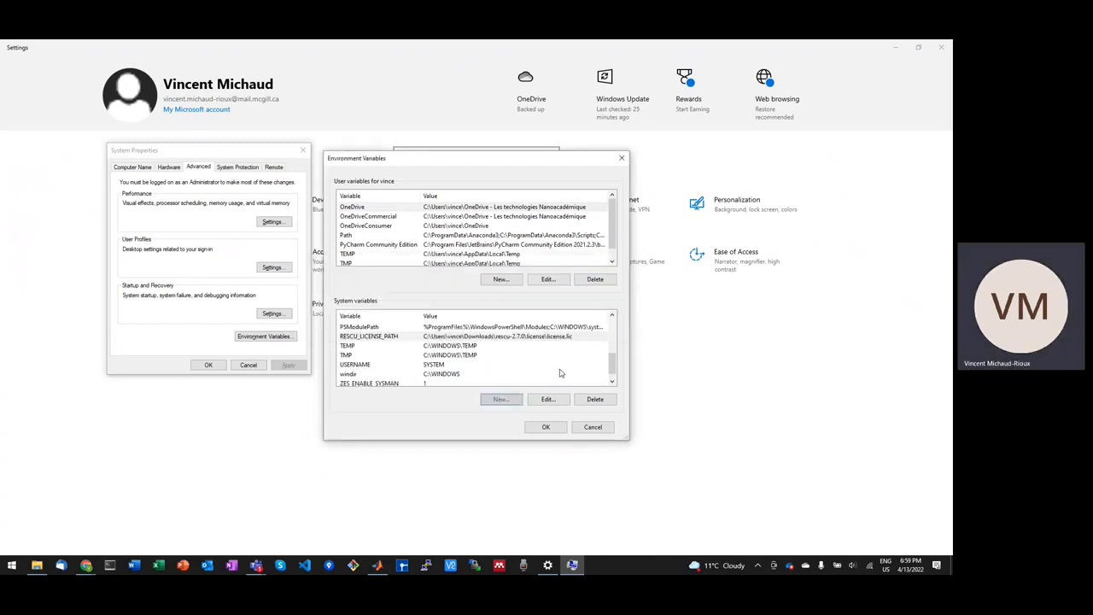
pyautogui.click(546, 428)
pyautogui.click(209, 364)
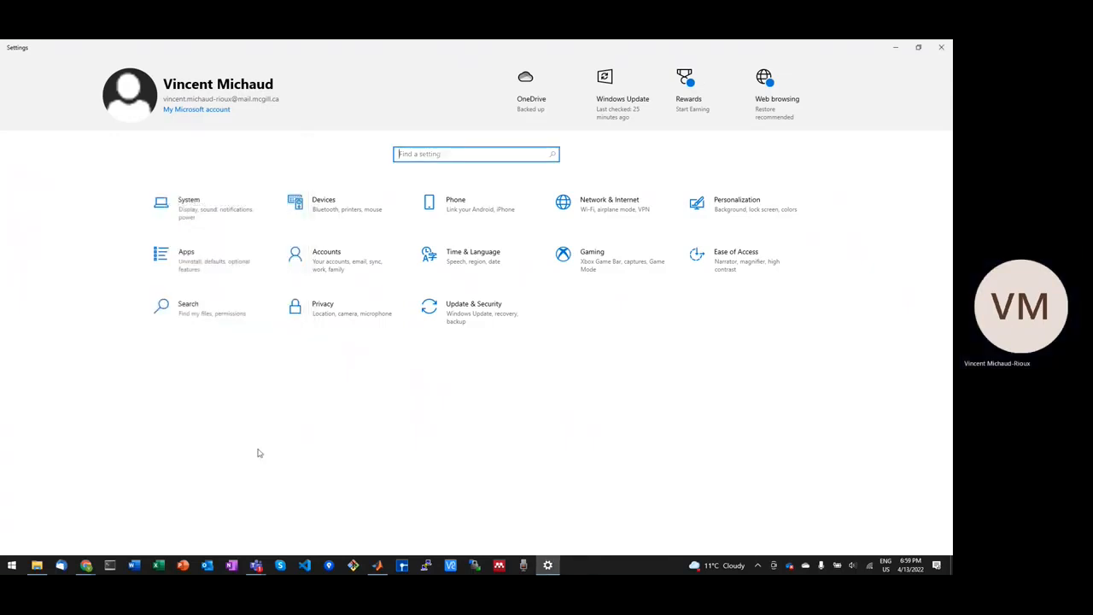
# Switch back to MATLAB, change the working directory to ../examples/ and try running rescu -i al_lcao_scf.input again
pyautogui.click(380, 564)
pyautogui.write('cd ../exa')
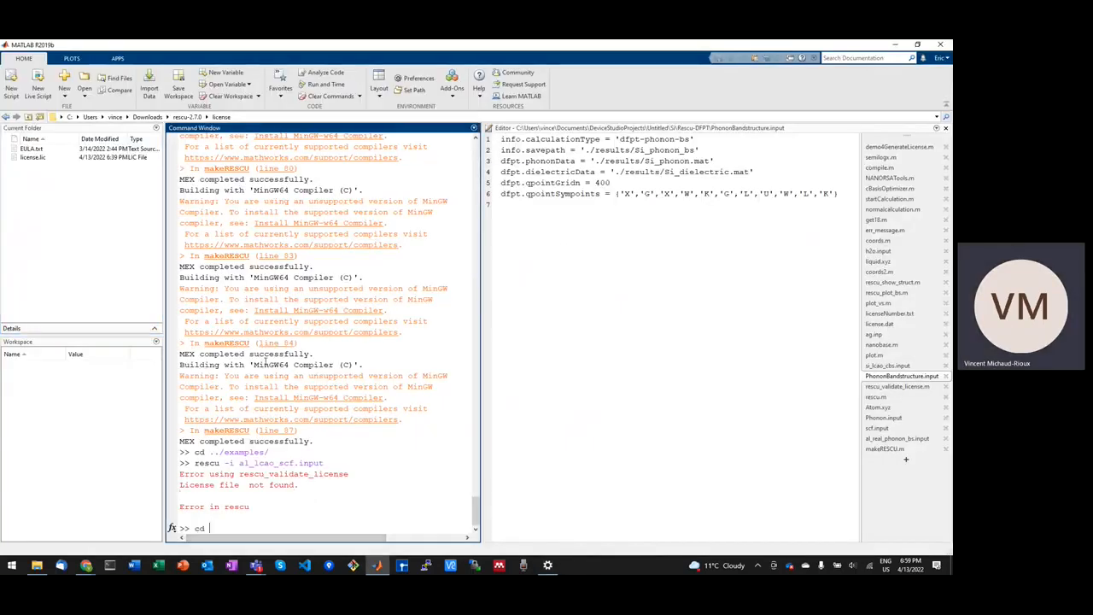
pyautogui.press('Tab')
pyautogui.press('Return')
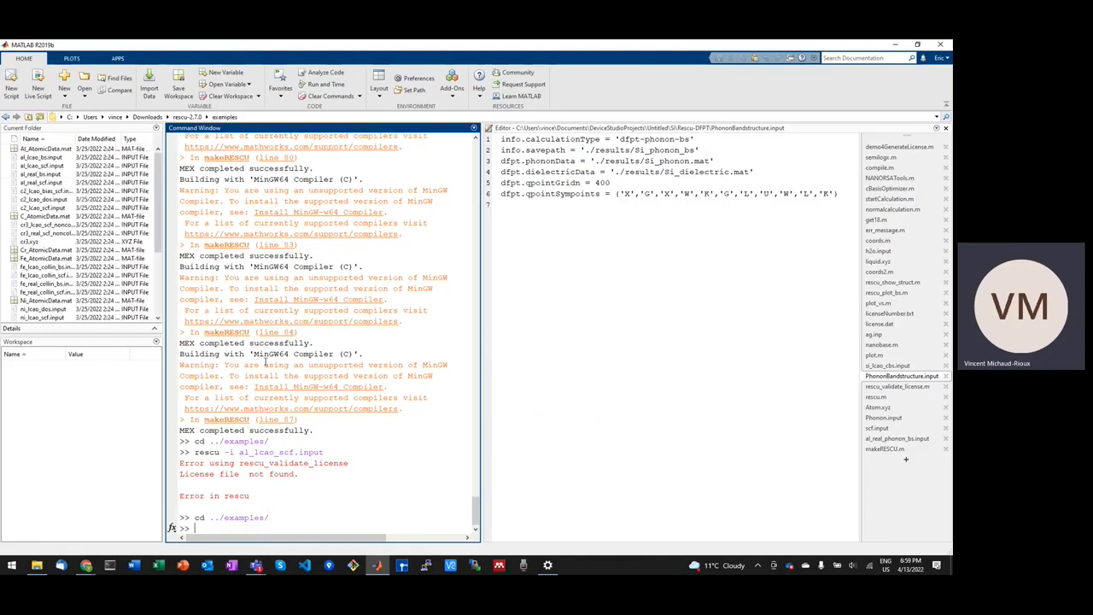
pyautogui.press('Up')
pyautogui.press('Up')
pyautogui.press('Return')
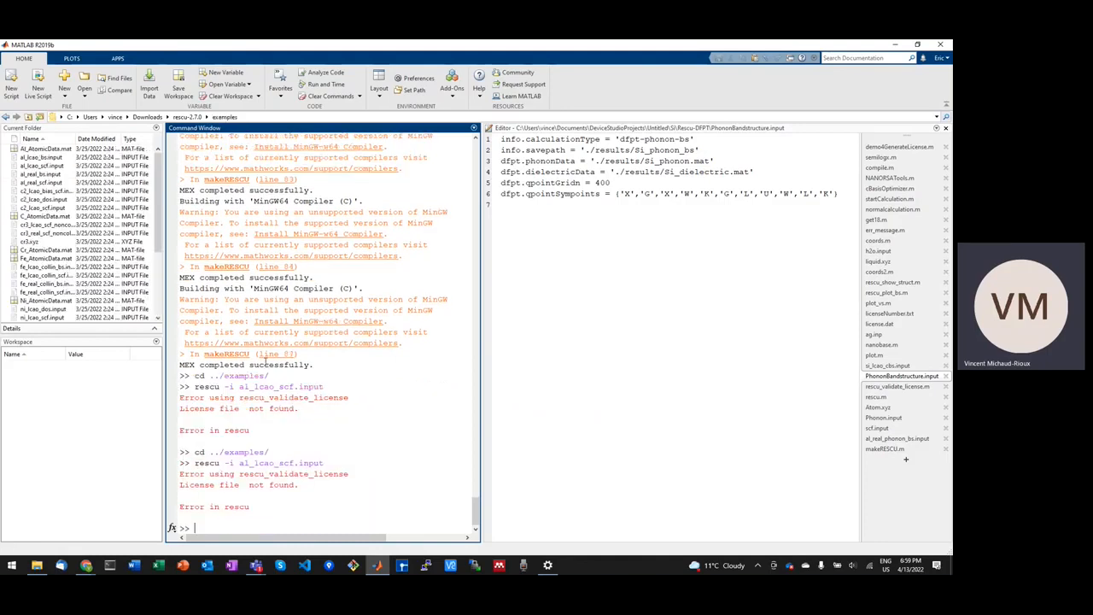
# Highlight the license error message, then exit MATLAB and restart it to load the new environment variable
pyautogui.moveTo(180, 485); pyautogui.dragTo(297, 485)
pyautogui.click(300, 485)
pyautogui.click(350, 513)
pyautogui.write('exit')
pyautogui.press('Return')
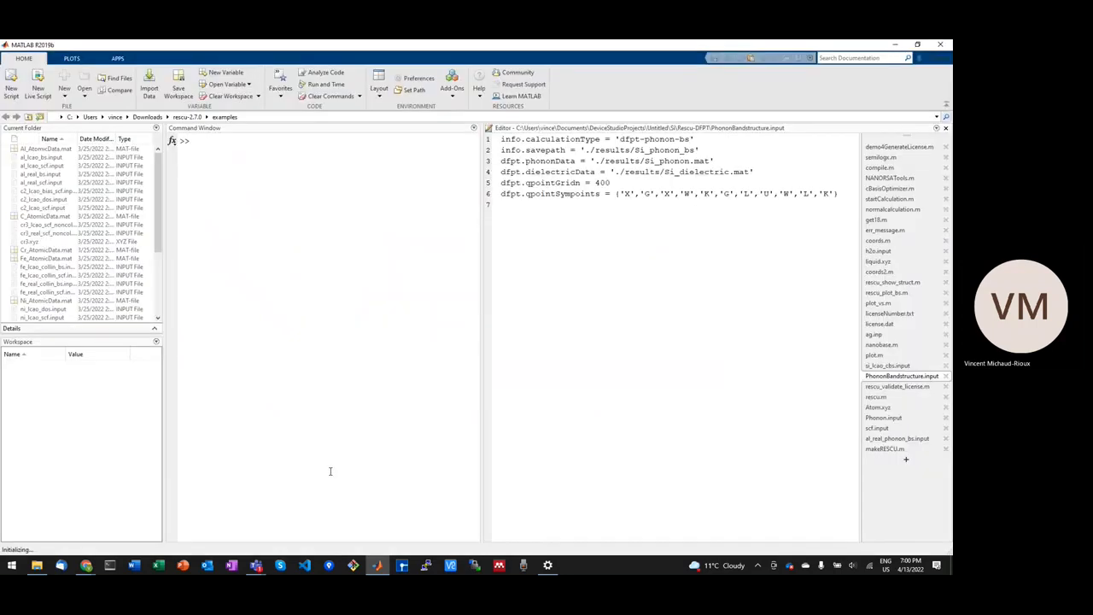
# Check the rescu location with which rescu and run rescu -i al_lcao_scf.input
pyautogui.click(330, 471)
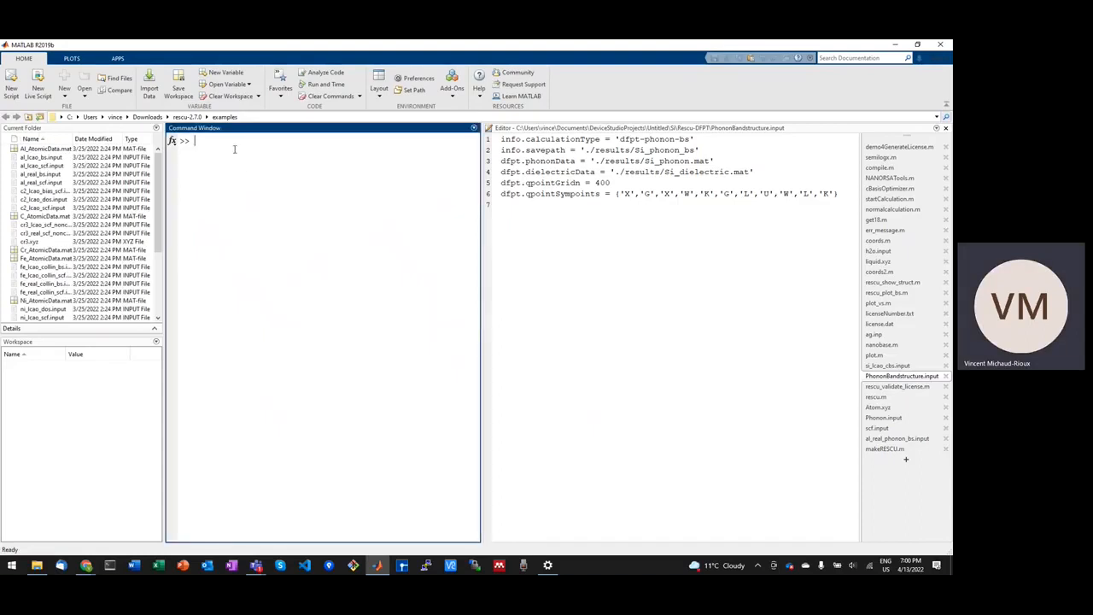
pyautogui.write('which rescu')
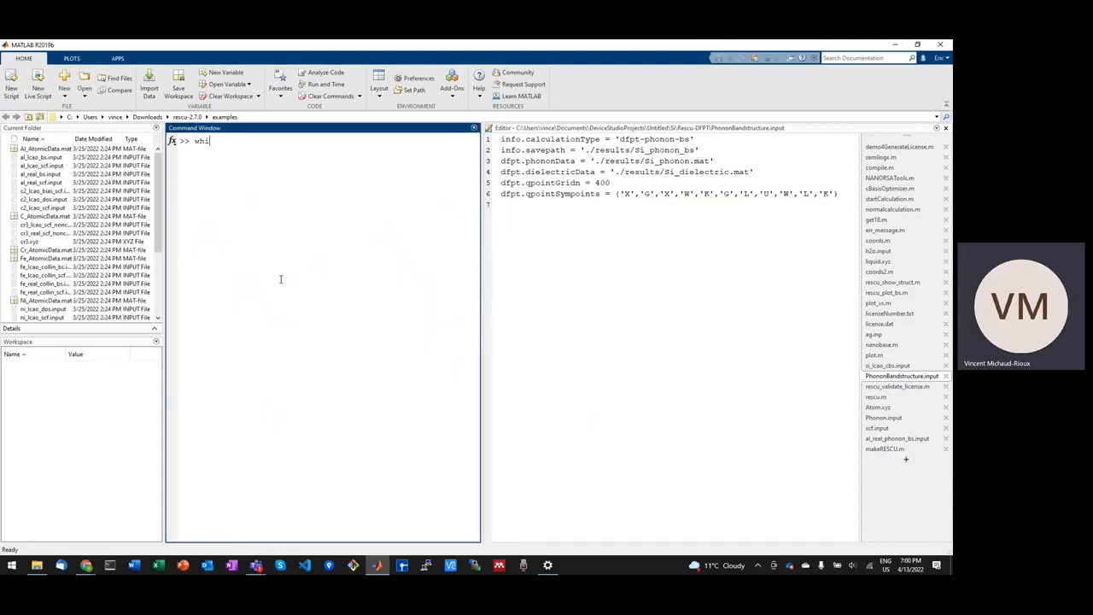
pyautogui.press('Return')
pyautogui.write('rescu -')
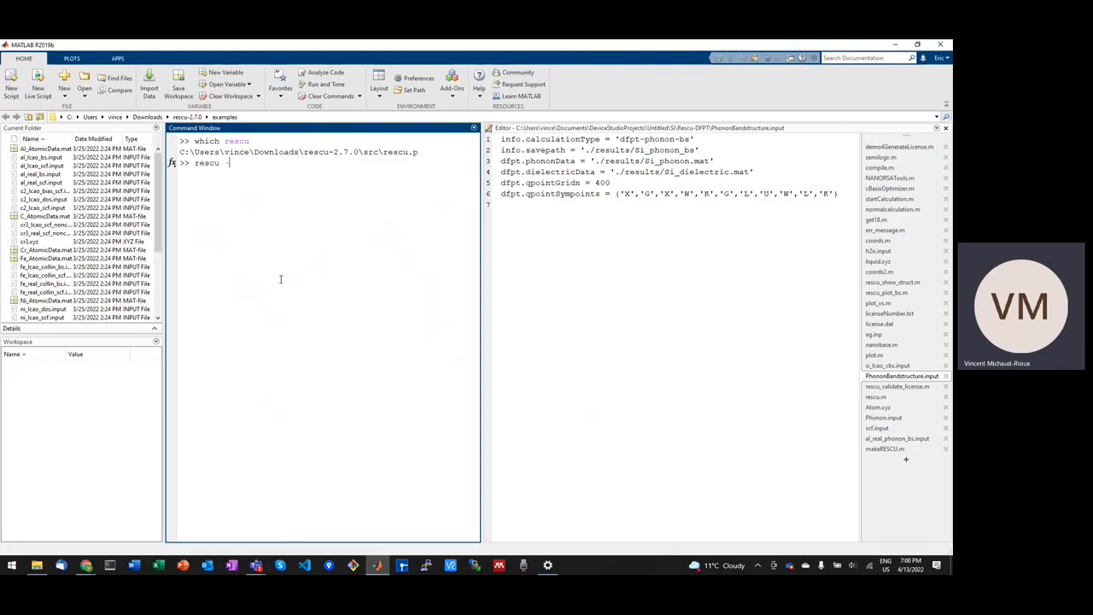
pyautogui.press('Up')
pyautogui.press('Return')
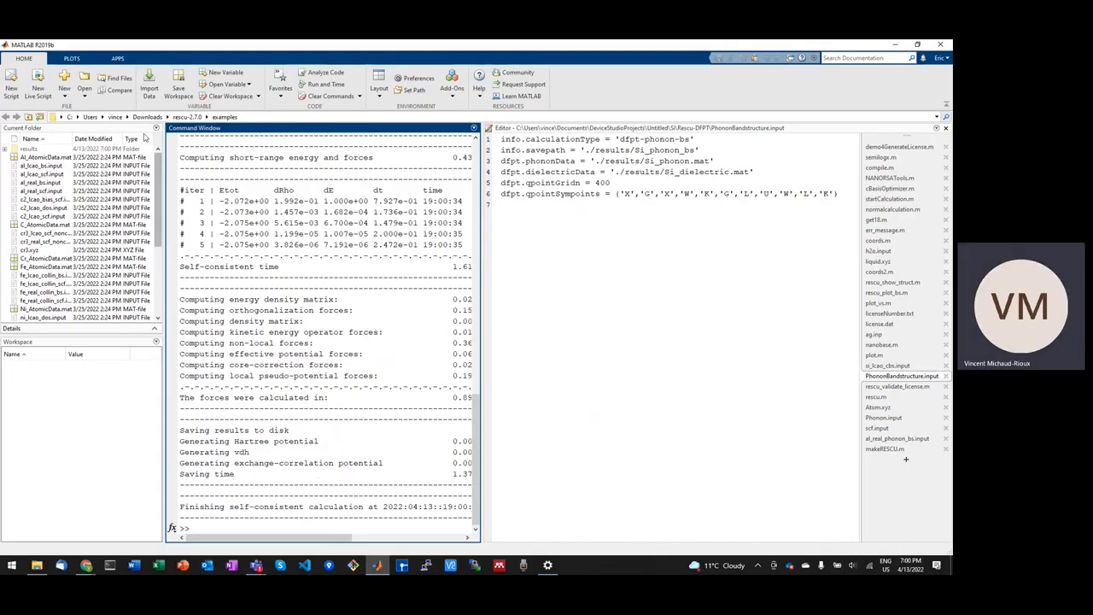
# Copy license_ubuntu.lic from the Downloads folder into the rescu-2.7.0\license folder
pyautogui.click(147, 117)
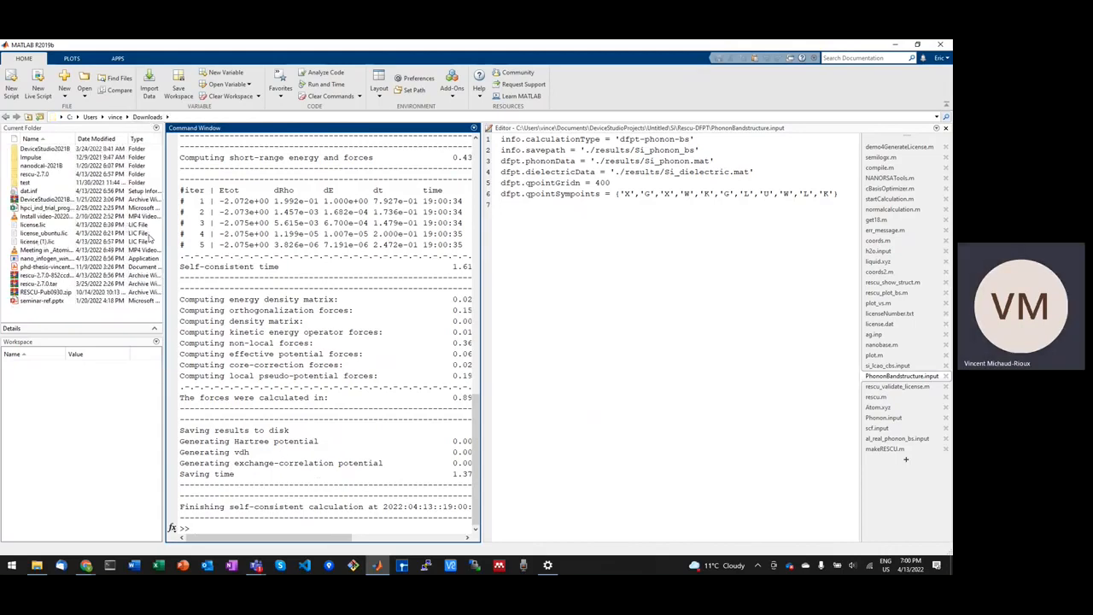
pyautogui.click(49, 234)
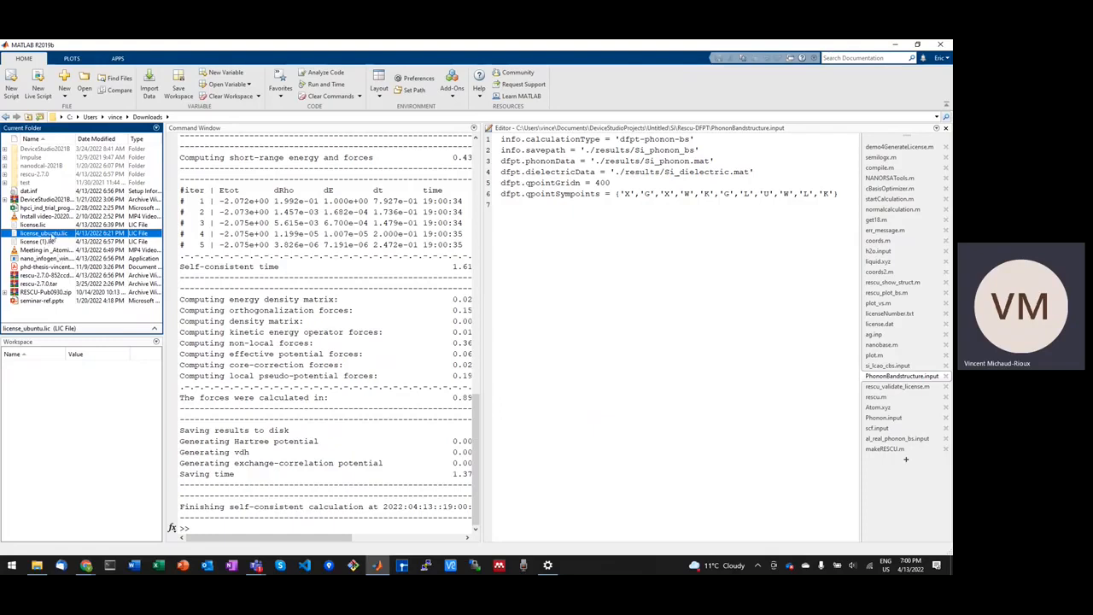
pyautogui.click(33, 234)
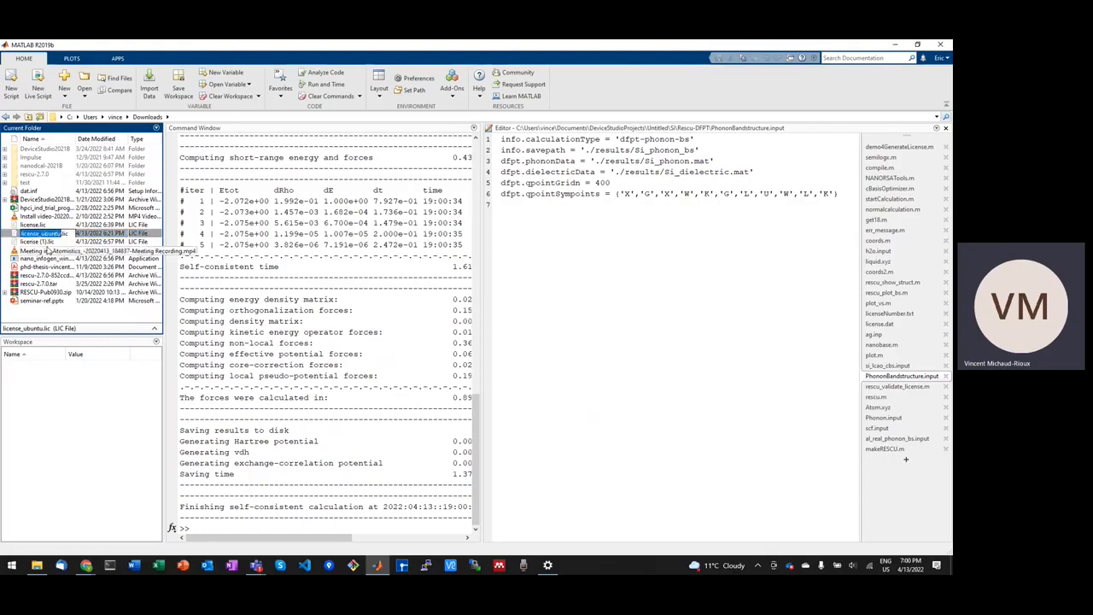
pyautogui.click(51, 317)
pyautogui.click(53, 234)
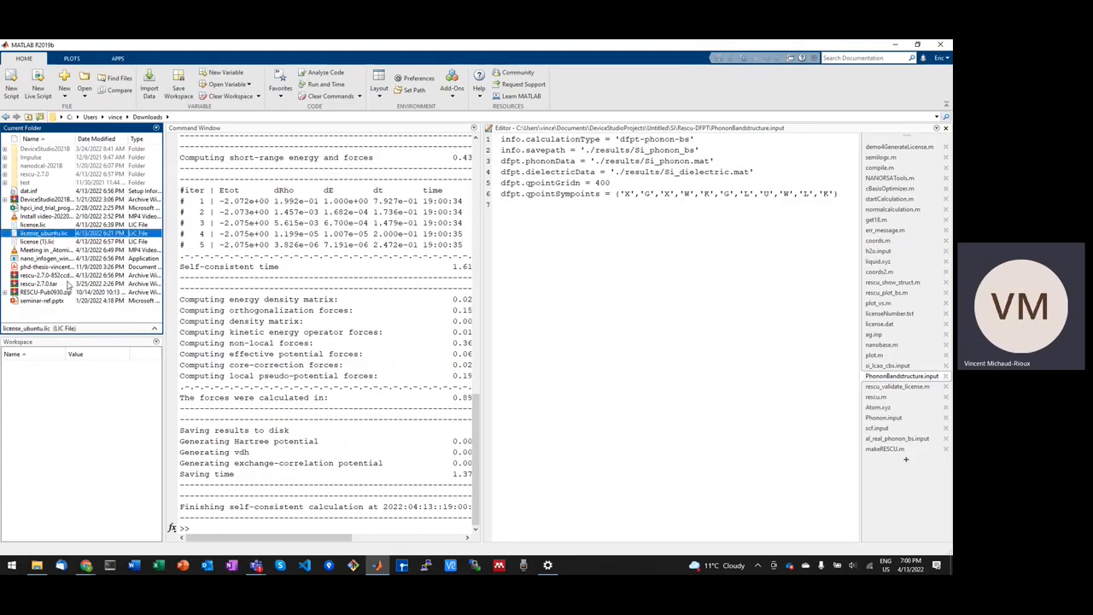
pyautogui.doubleClick(41, 175)
pyautogui.doubleClick(34, 176)
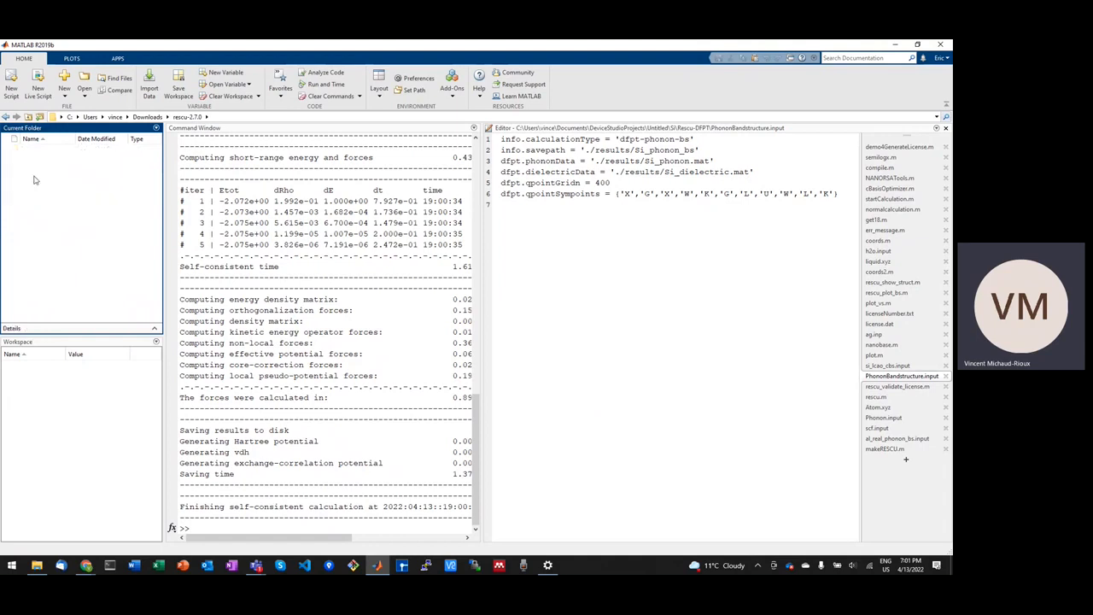
pyautogui.hotkey('ctrl', 'v')
# Delete license.lic from the license folder and rename license_ubuntu.lic to license.lic in its place
pyautogui.click(36, 158)
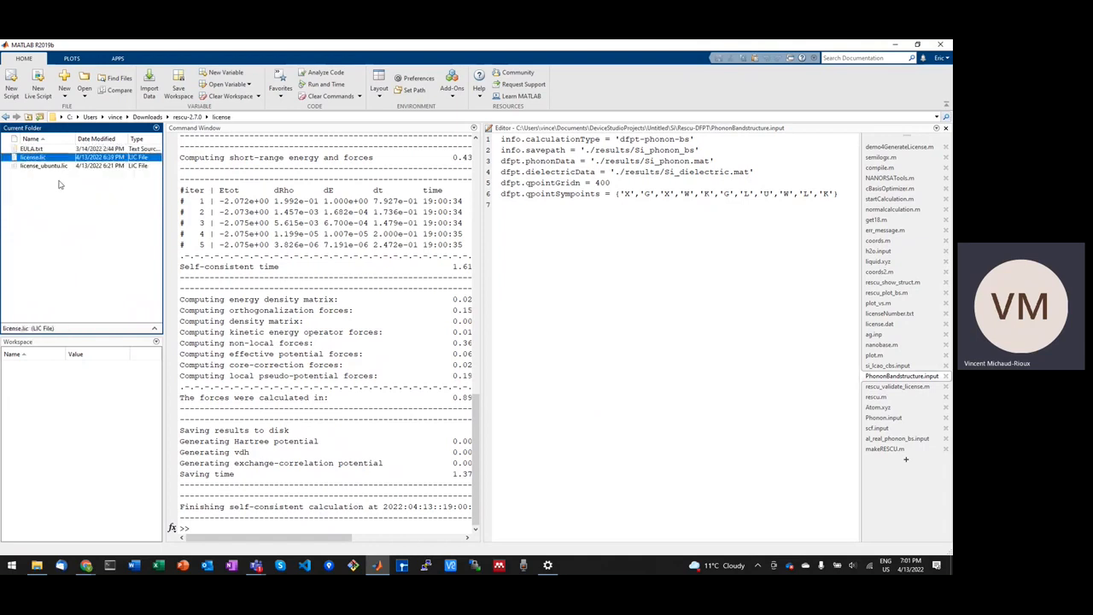
pyautogui.press('Delete')
pyautogui.press('F2')
pyautogui.press('Right')
pyautogui.hotkey('shift', 'Left')
pyautogui.hotkey('shift', 'Left')
pyautogui.hotkey('shift', 'Left')
pyautogui.hotkey('shift', 'Left')
pyautogui.hotkey('shift', 'Left')
pyautogui.hotkey('shift', 'Left')
pyautogui.hotkey('shift', 'Left')
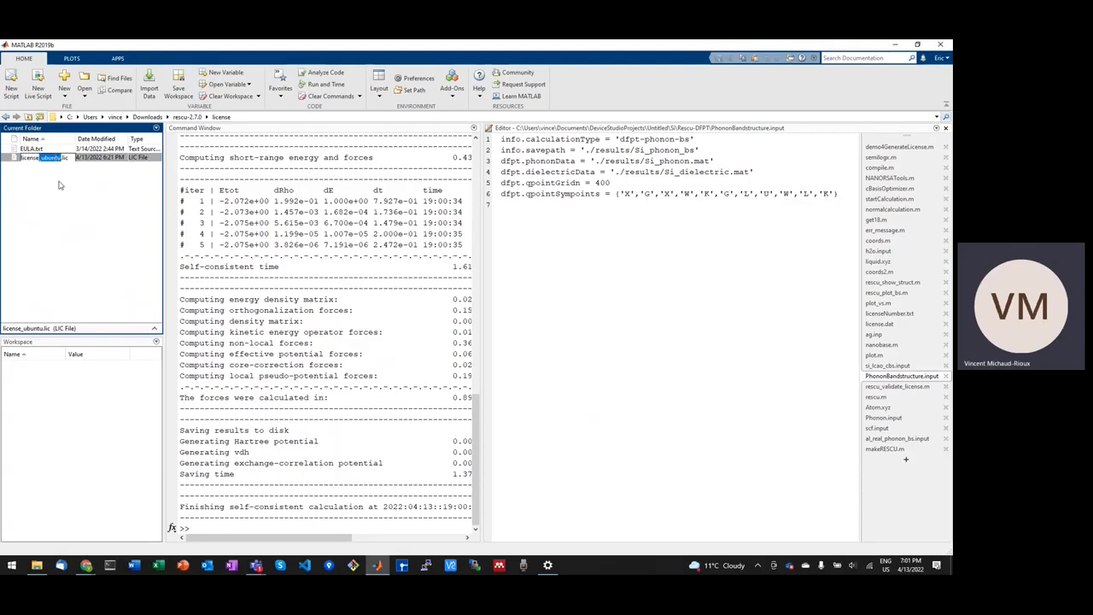
pyautogui.press('BackSpace')
pyautogui.press('Return')
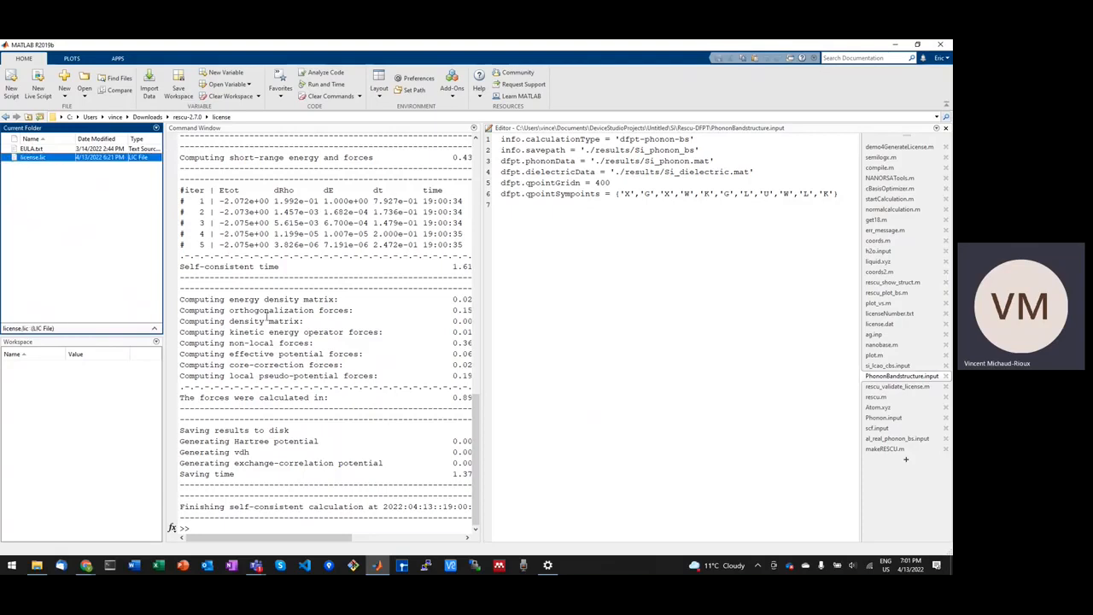
# Change the working directory to ../examples/, try running rescu -i al_lcao_scf.input with the swapped license, and highlight the error message
pyautogui.click(268, 318)
pyautogui.write('cd ../examples/')
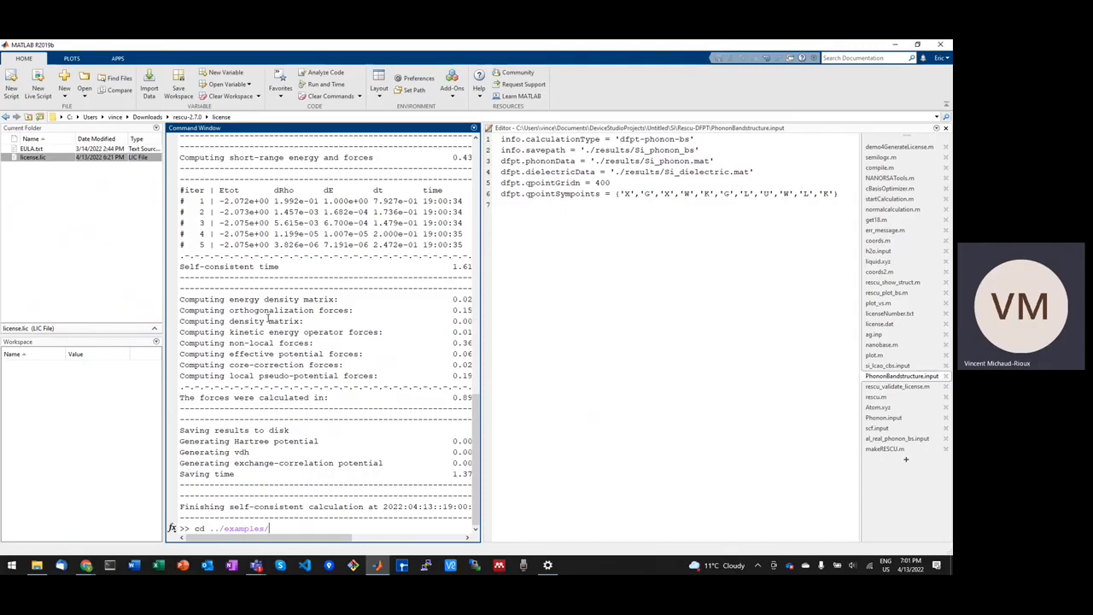
pyautogui.press('Return')
pyautogui.press('Up')
pyautogui.press('Up')
pyautogui.press('Return')
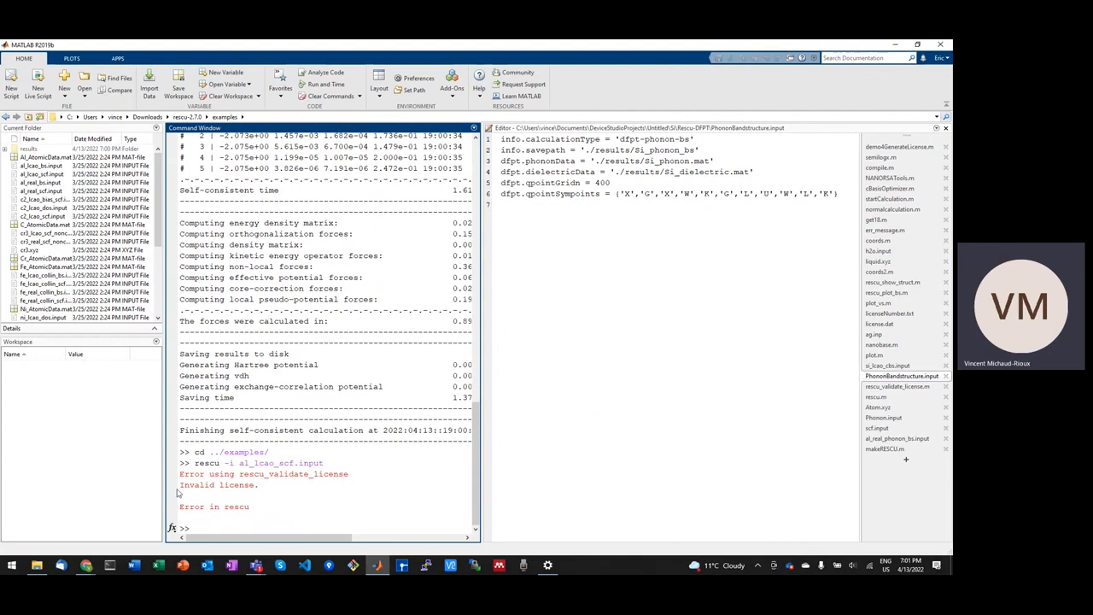
pyautogui.moveTo(179, 485); pyautogui.dragTo(259, 485)
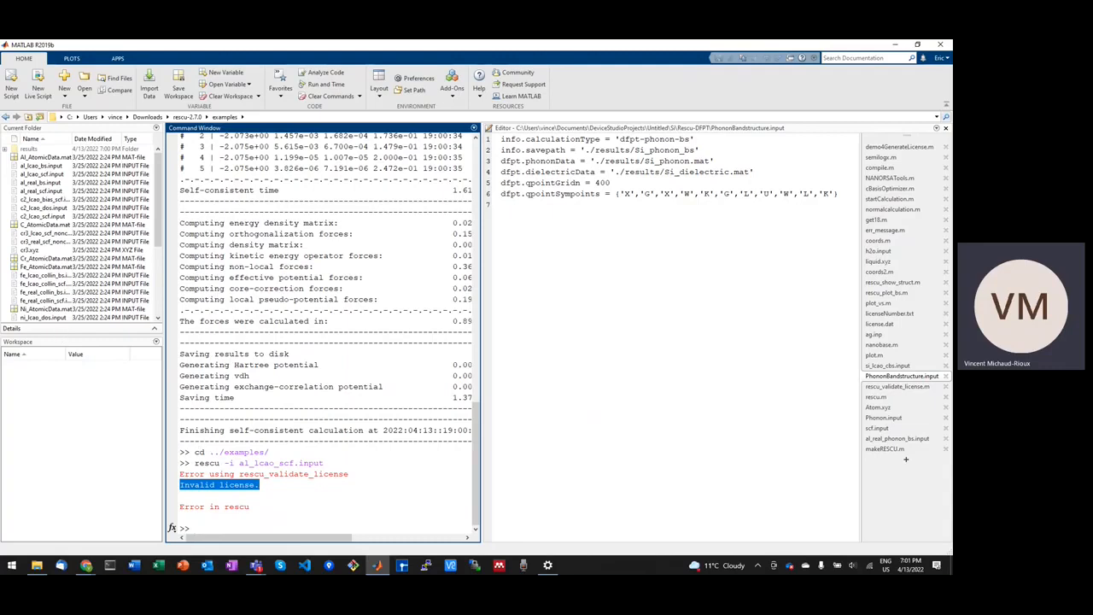
pyautogui.hotkey('alt', 'Tab')
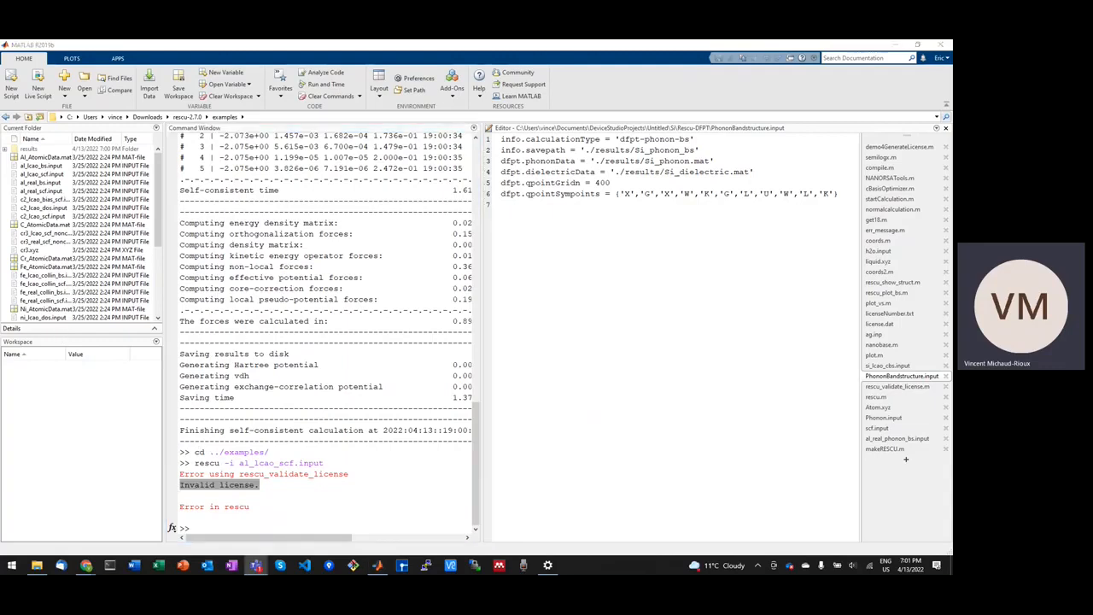